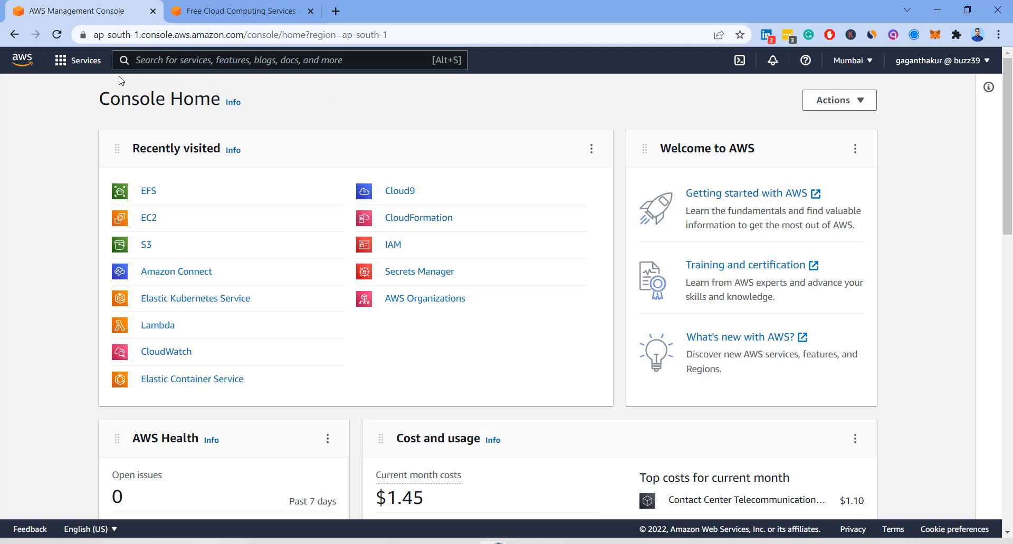
{"action": "left_click", "coordinate": [79, 60]}
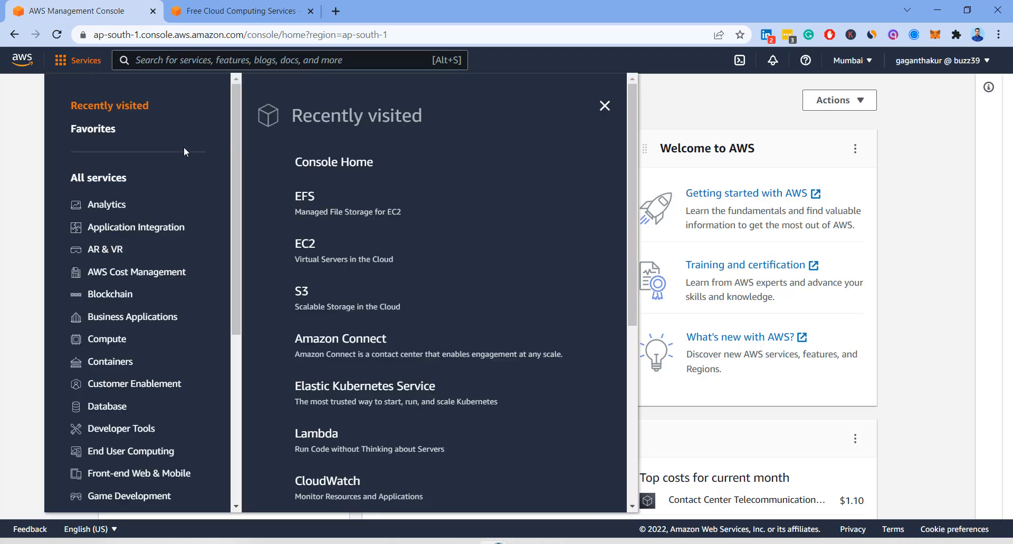
{"action": "scroll", "coordinate": [274, 230], "scroll_direction": "down", "scroll_amount": 6}
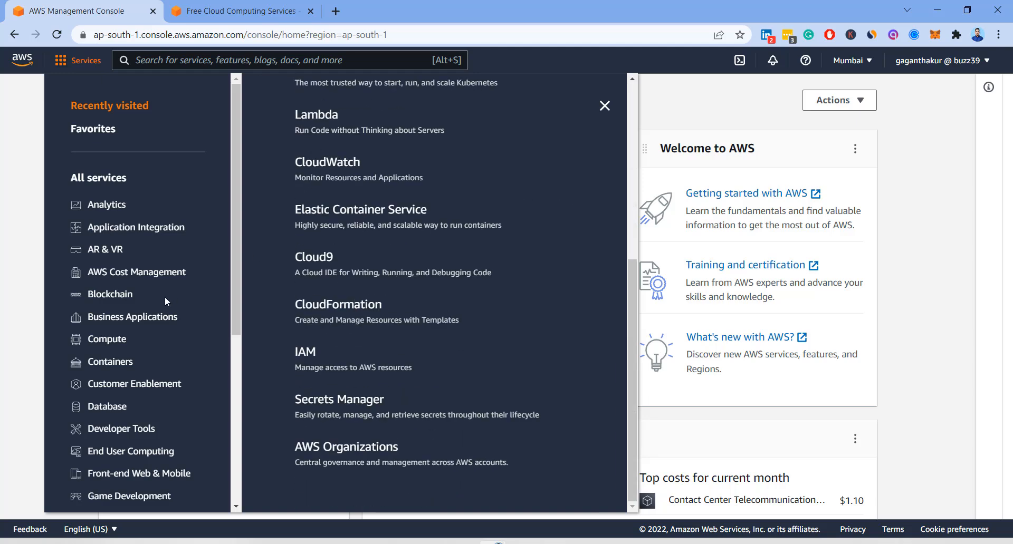
{"action": "scroll", "coordinate": [164, 296], "scroll_direction": "down", "scroll_amount": 6}
Search the services for "lex", open Amazon Lex and switch the region to US East (N. Virginia).
{"action": "left_click", "coordinate": [232, 60]}
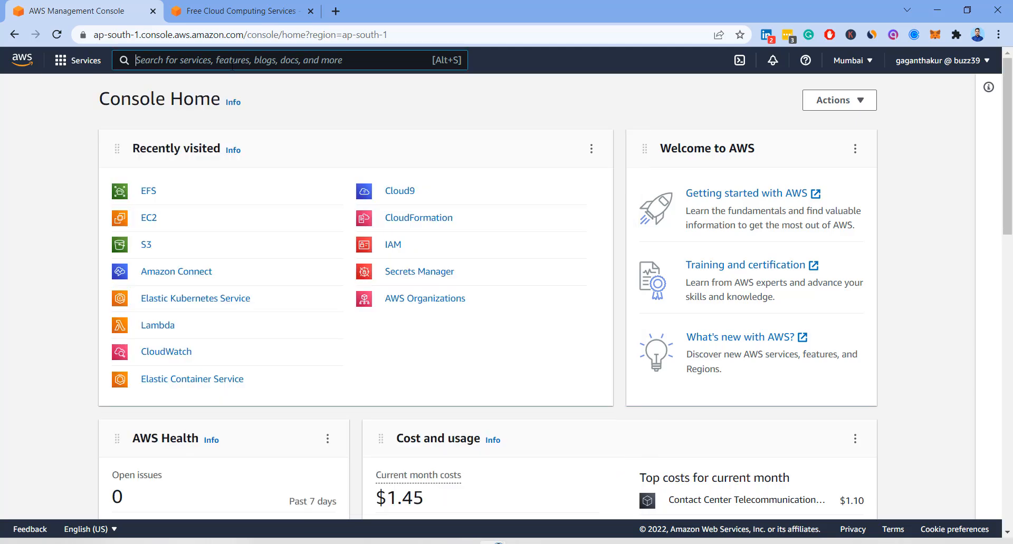
{"action": "type", "text": "lex"}
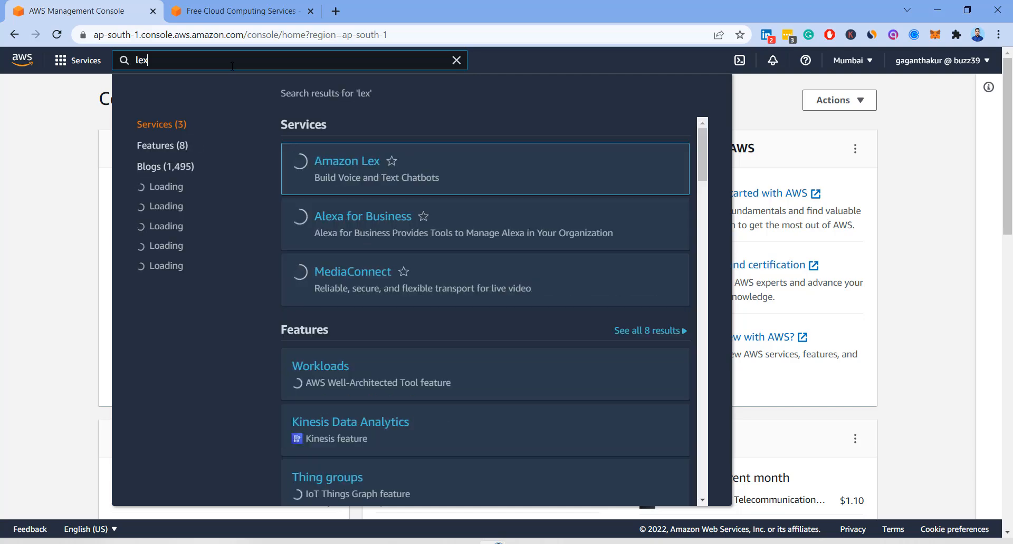
{"action": "left_click", "coordinate": [355, 172]}
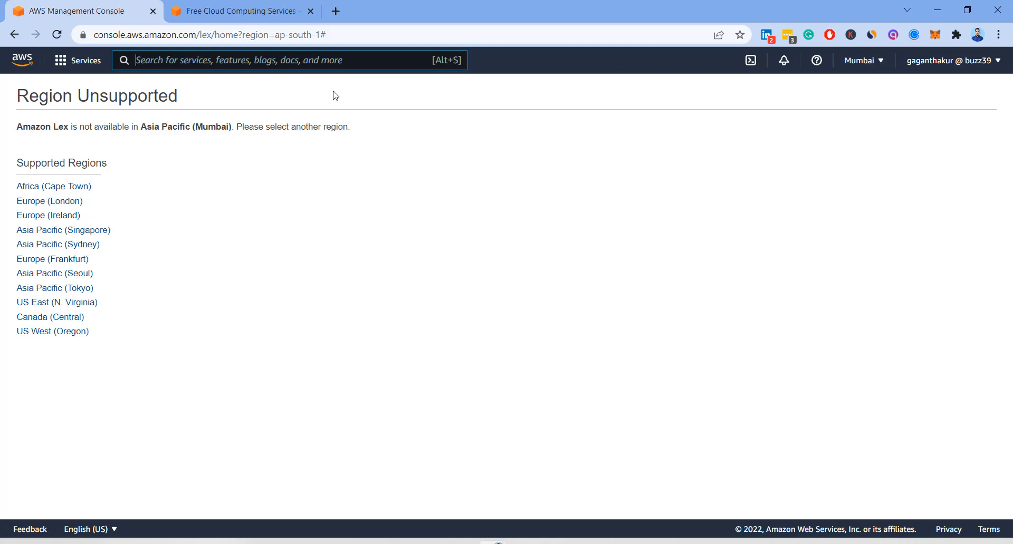
{"action": "left_click", "coordinate": [878, 67]}
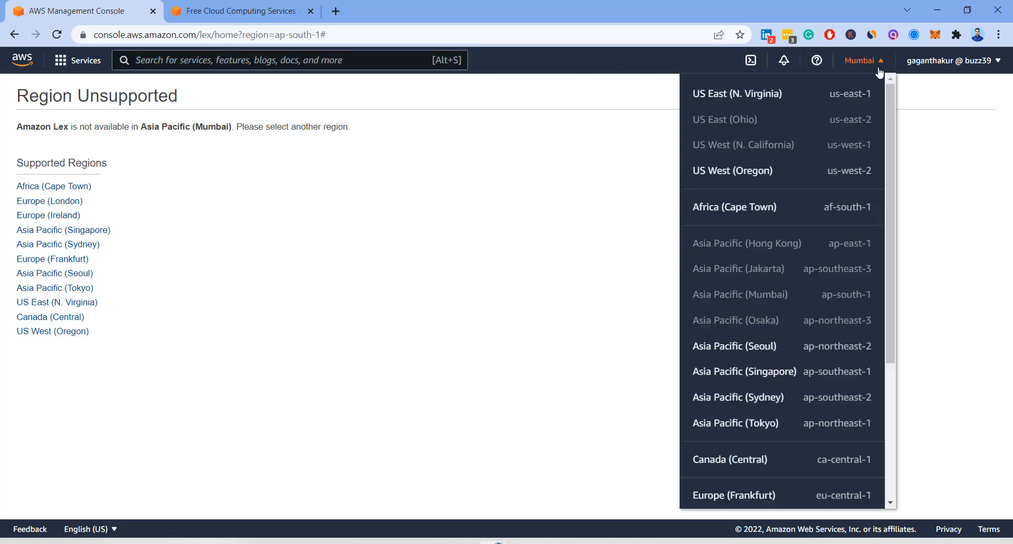
{"action": "left_click", "coordinate": [786, 96]}
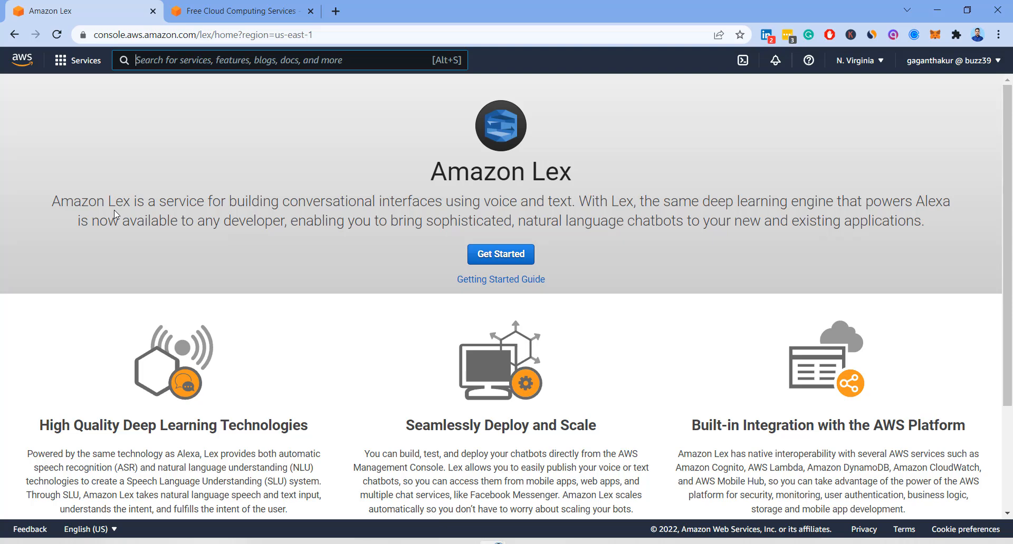
Get started with Amazon Lex and begin creating a new bot from the Bots page.
{"action": "scroll", "coordinate": [114, 210], "scroll_direction": "down", "scroll_amount": 4}
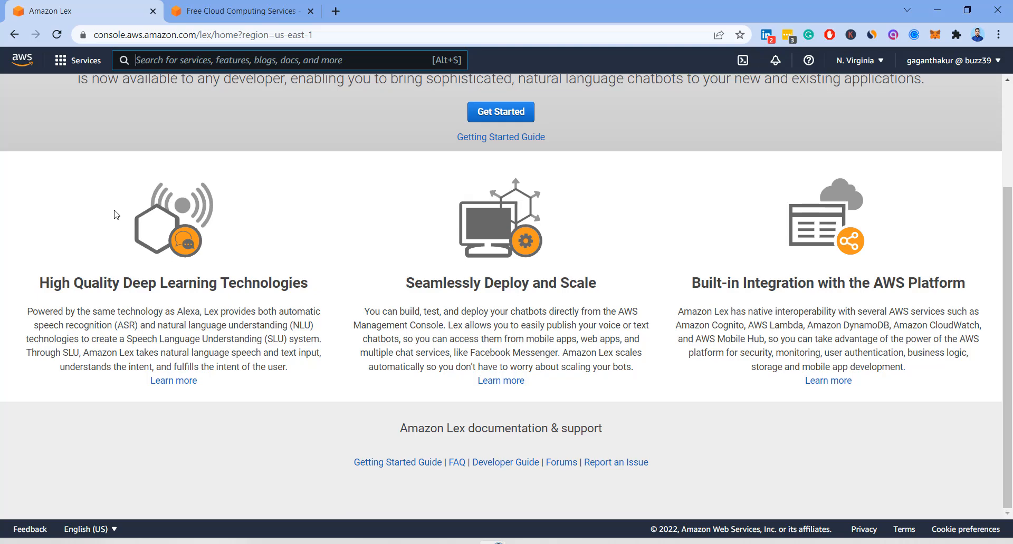
{"action": "scroll", "coordinate": [114, 210], "scroll_direction": "up", "scroll_amount": 4}
{"action": "left_click", "coordinate": [509, 262]}
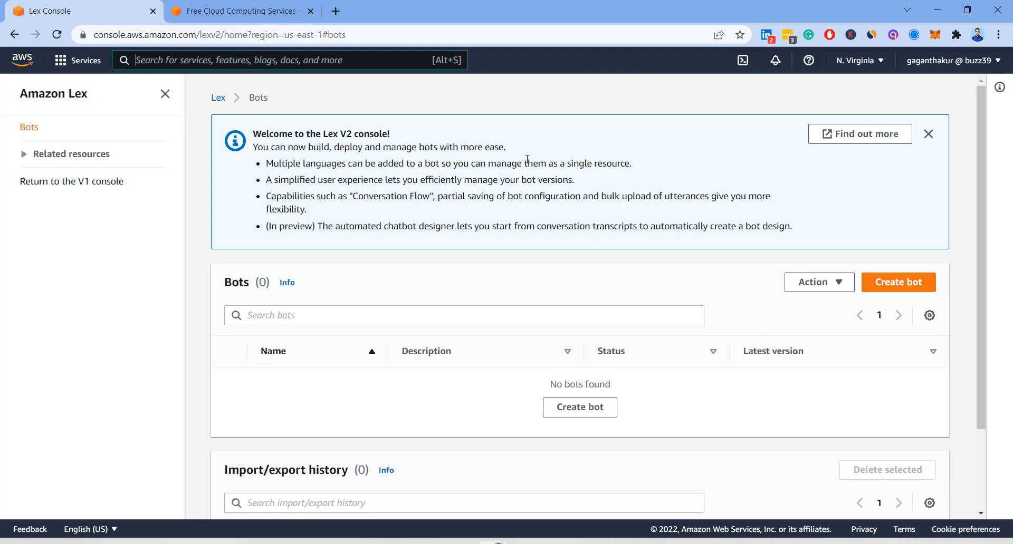
{"action": "double_click", "coordinate": [233, 282]}
{"action": "left_click_drag", "start_coordinate": [281, 287], "coordinate": [284, 287]}
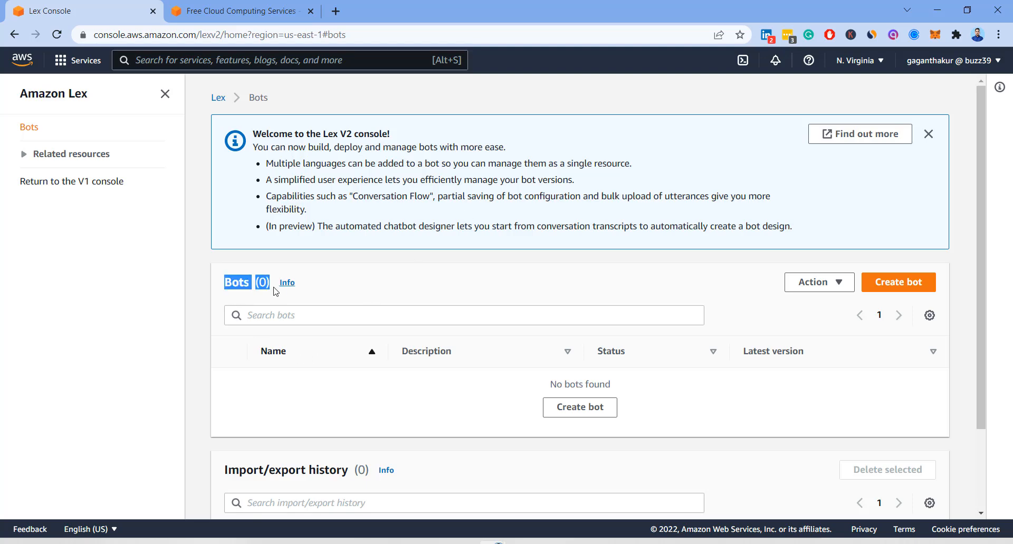
{"action": "left_click", "coordinate": [903, 290]}
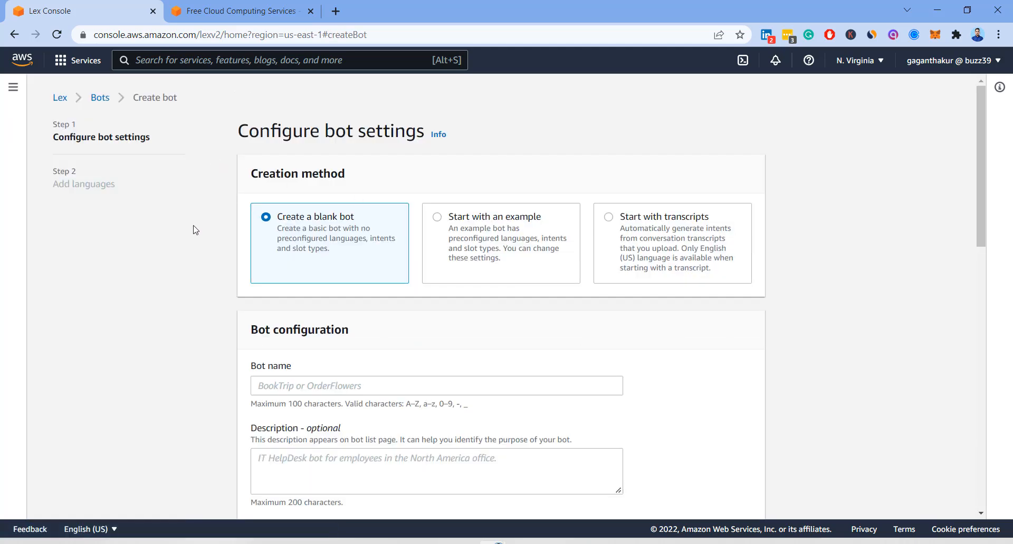
Preview the example-based and transcript-based creation methods, including the list of available example bots.
{"action": "left_click", "coordinate": [459, 232]}
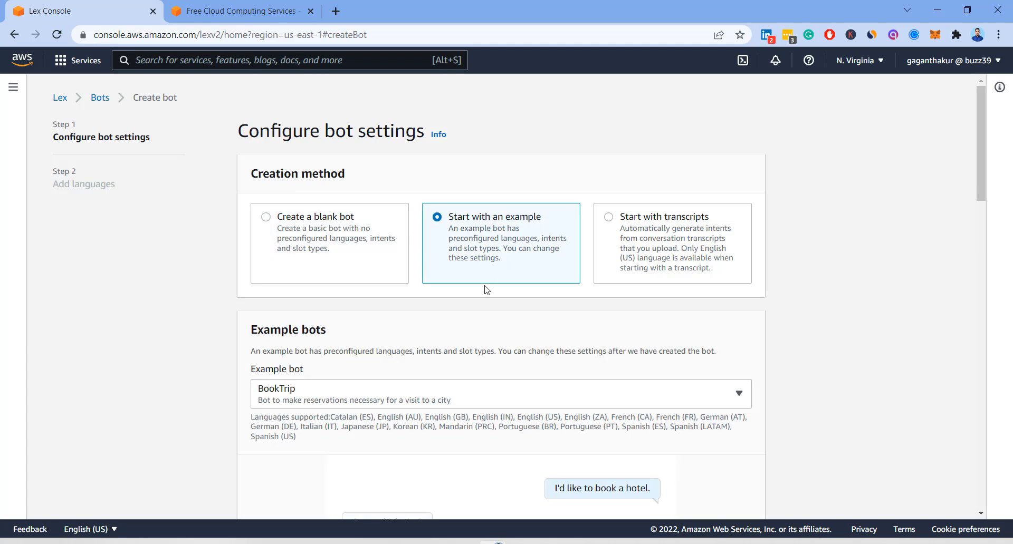
{"action": "scroll", "coordinate": [504, 282], "scroll_direction": "down", "scroll_amount": 1}
{"action": "left_click", "coordinate": [317, 325]}
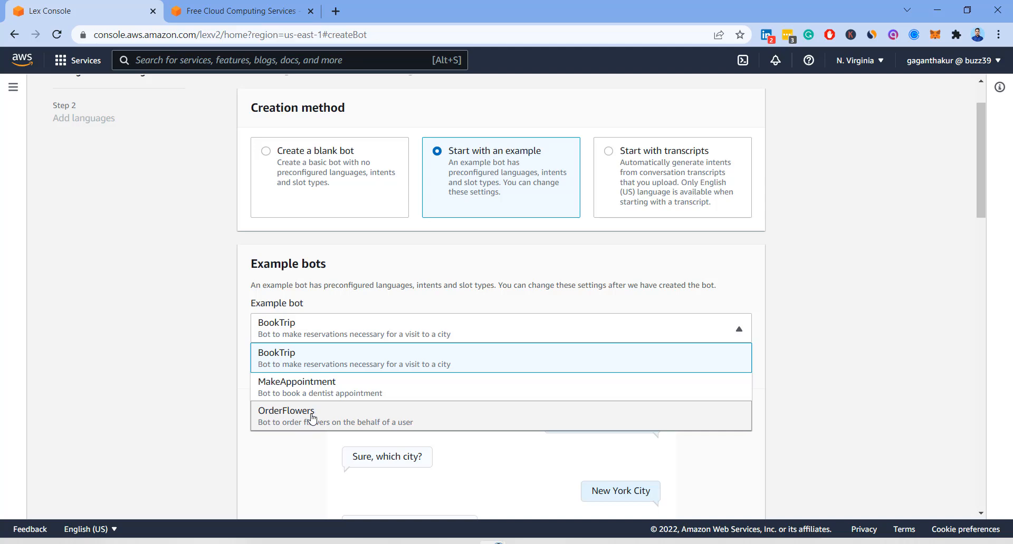
{"action": "left_click", "coordinate": [384, 266]}
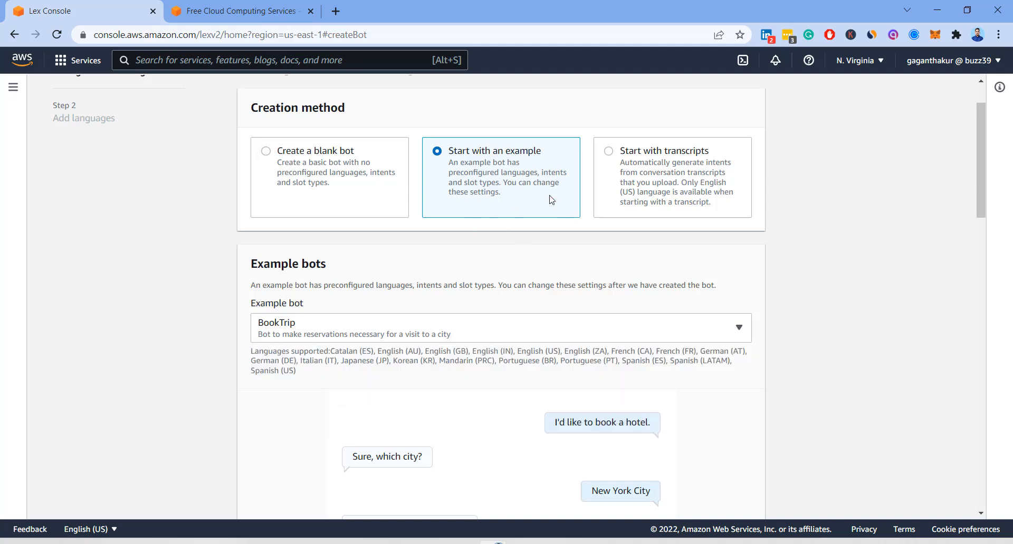
{"action": "left_click", "coordinate": [638, 191]}
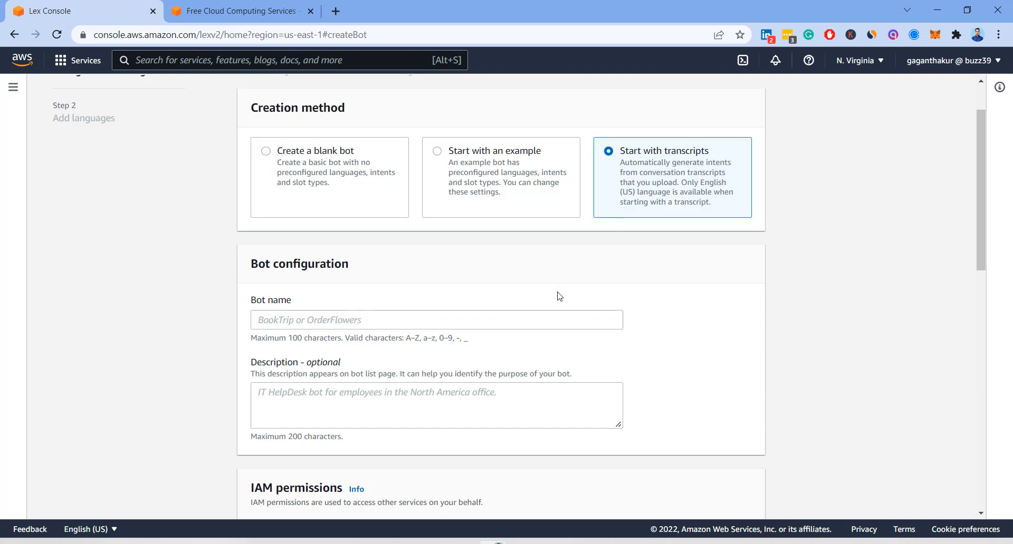
Choose to create a blank bot and name it PizzaBot.
{"action": "left_click", "coordinate": [317, 171]}
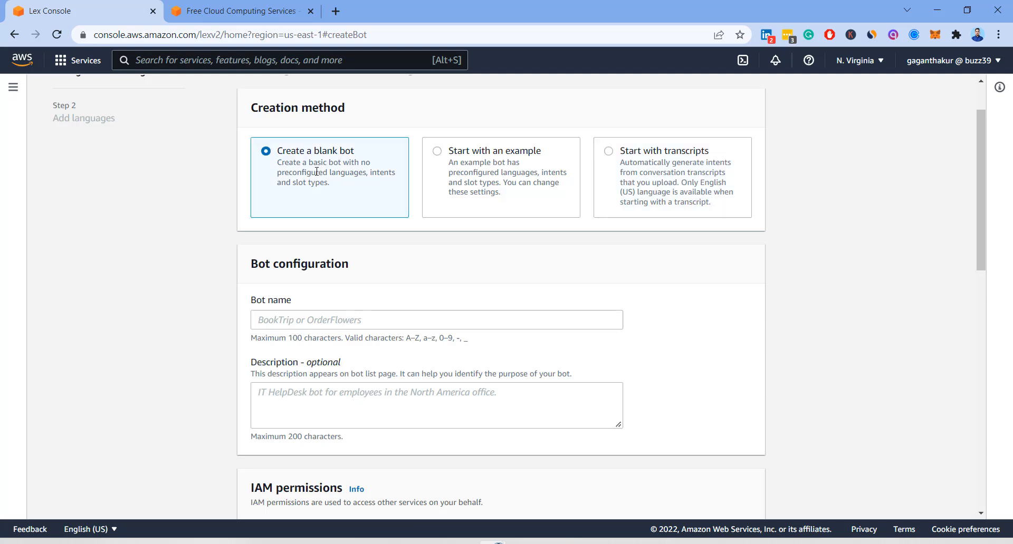
{"action": "left_click", "coordinate": [303, 319]}
{"action": "type", "text": "Pi"}
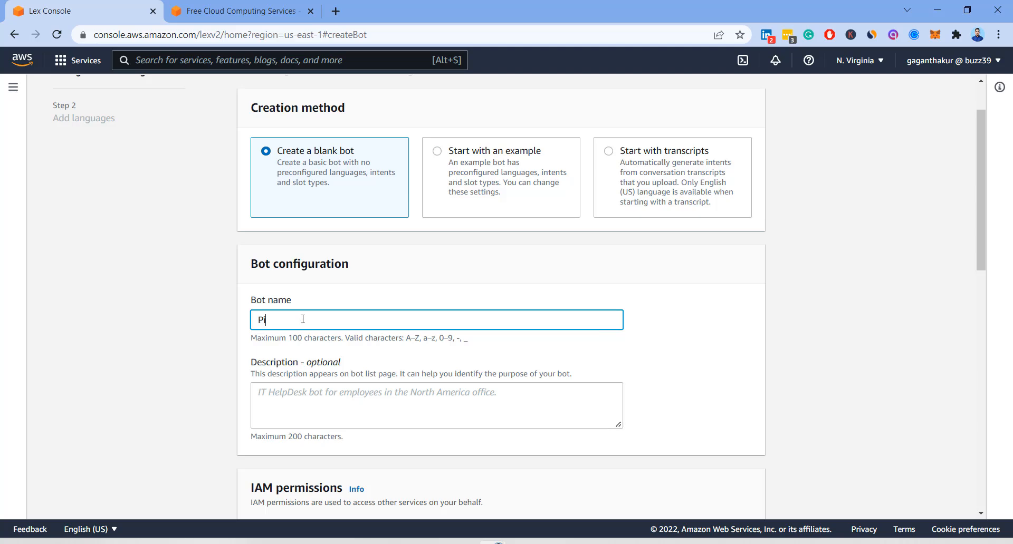
{"action": "type", "text": "zzaBot"}
Enter the bot description "This bot will accept pizza orders.".
{"action": "scroll", "coordinate": [358, 295], "scroll_direction": "down", "scroll_amount": 3}
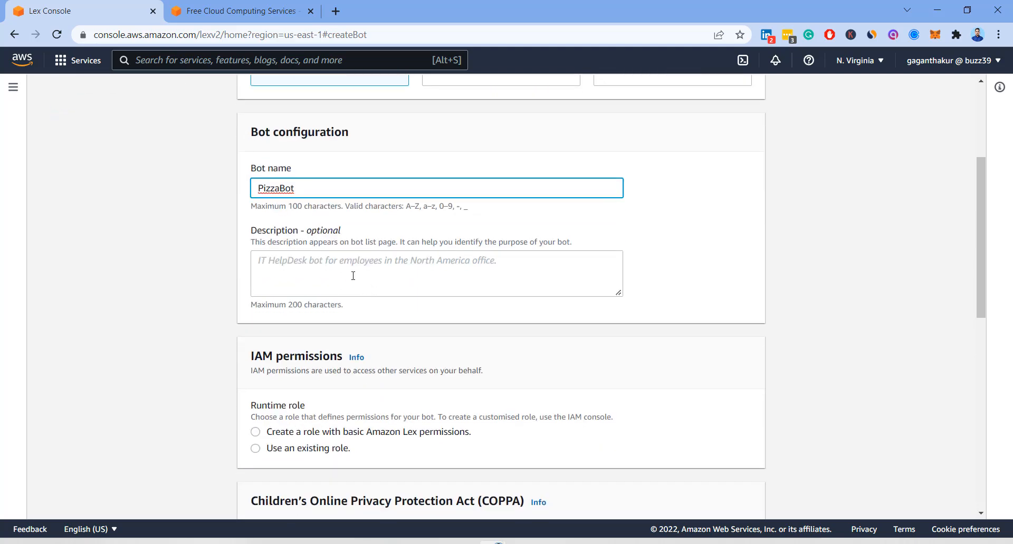
{"action": "left_click", "coordinate": [351, 272]}
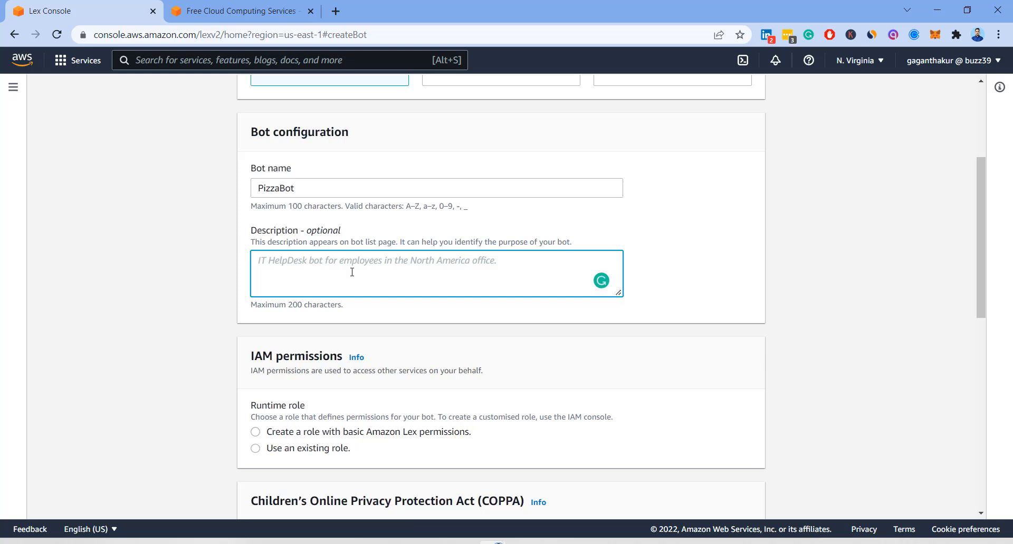
{"action": "type", "text": "Thi"}
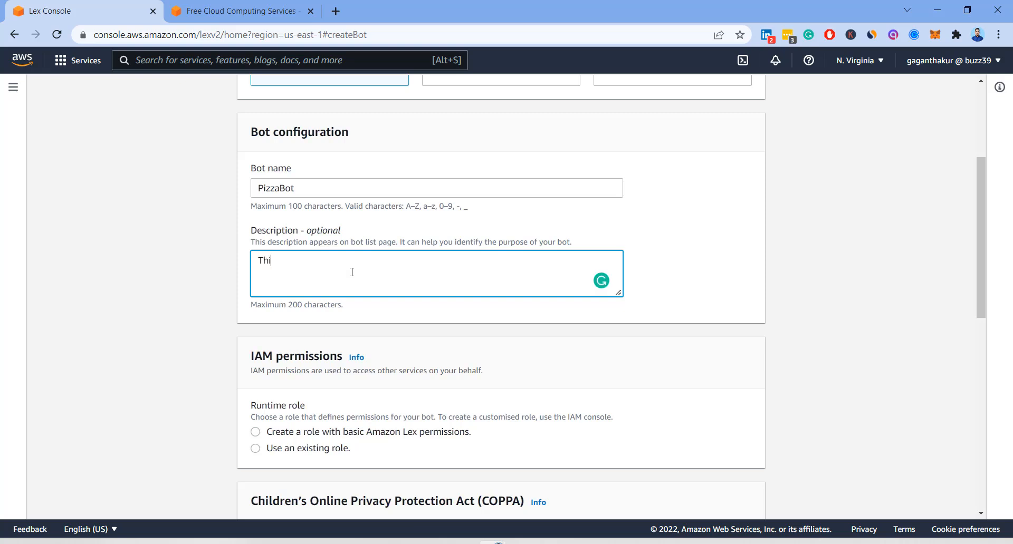
{"action": "type", "text": "s bot will accept pizza or"}
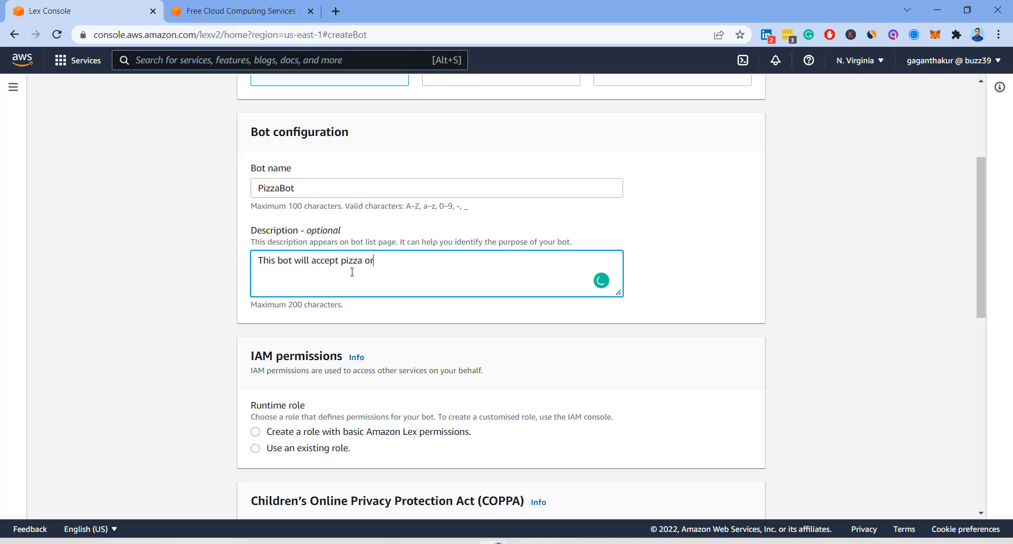
{"action": "type", "text": "ders/"}
{"action": "key", "text": "BackSpace"}
{"action": "type", "text": "."}
Check the existing runtime roles, and choose to create a role with basic Amazon Lex permissions.
{"action": "scroll", "coordinate": [474, 264], "scroll_direction": "down", "scroll_amount": 3}
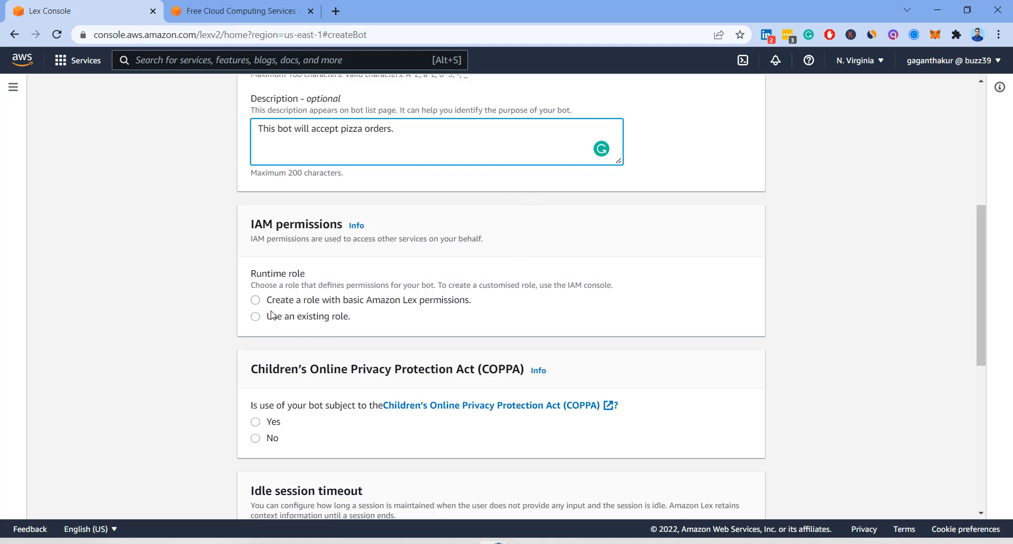
{"action": "left_click", "coordinate": [257, 304]}
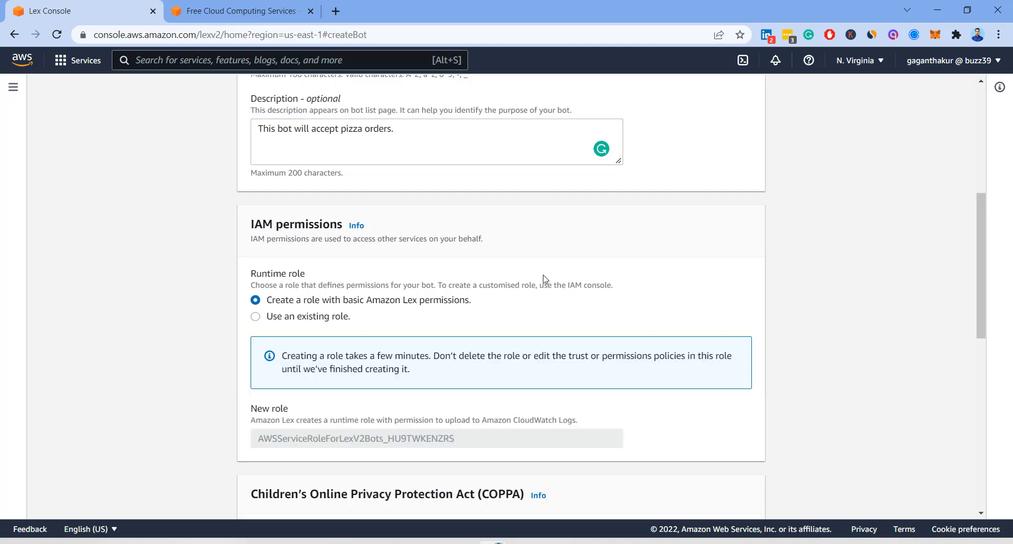
{"action": "left_click", "coordinate": [255, 322]}
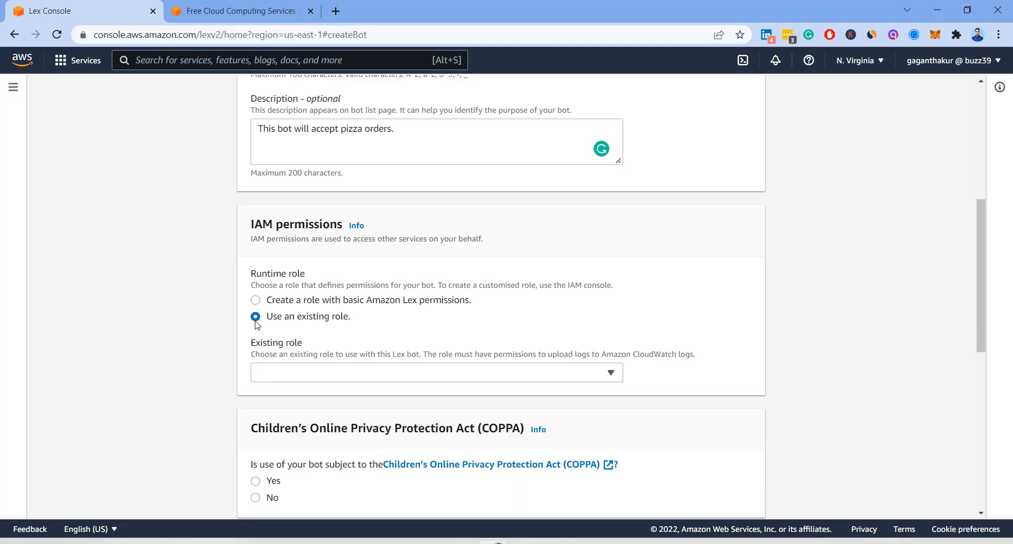
{"action": "left_click", "coordinate": [307, 369]}
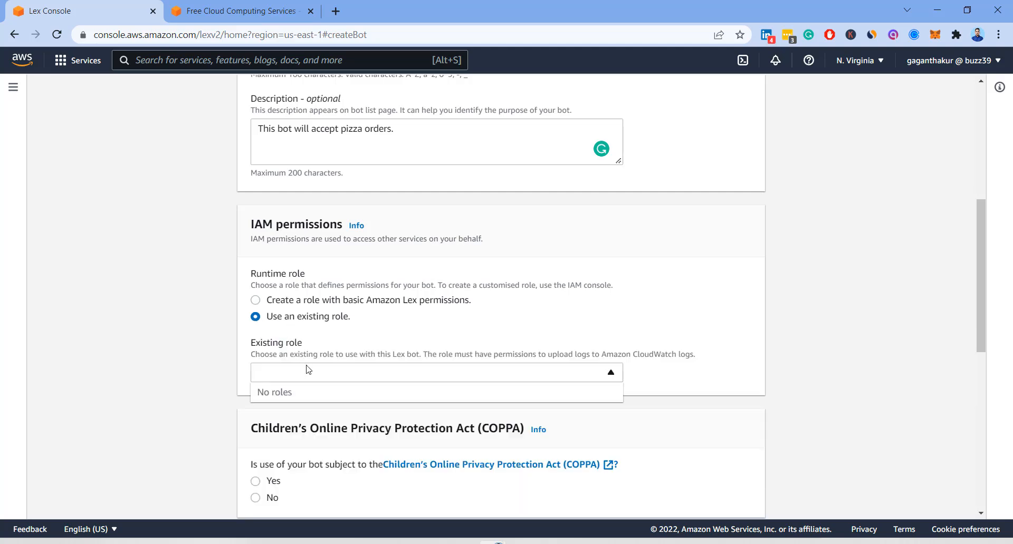
{"action": "left_click", "coordinate": [256, 301]}
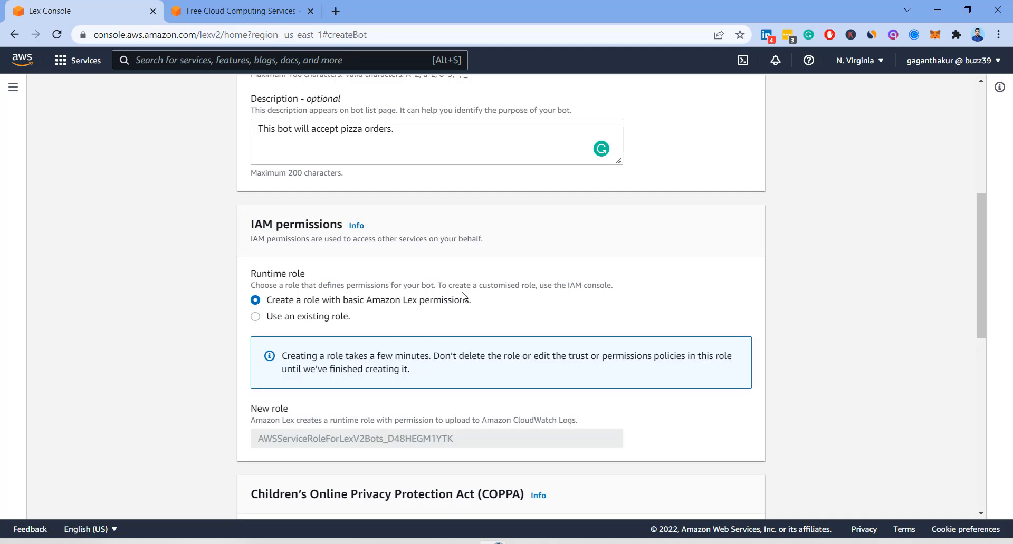
Answer No to the bot being subject to COPPA and continue to the language settings.
{"action": "scroll", "coordinate": [462, 296], "scroll_direction": "down", "scroll_amount": 3}
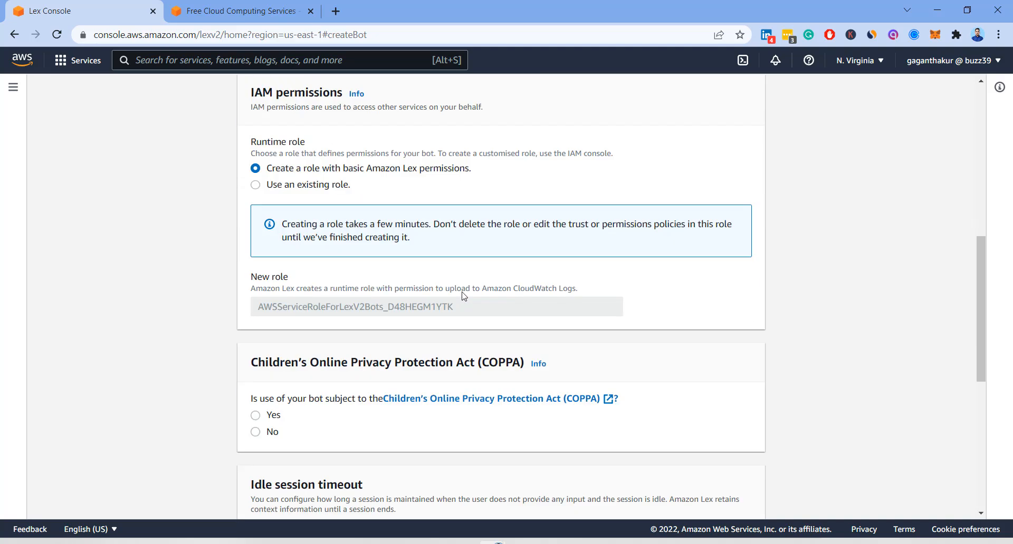
{"action": "scroll", "coordinate": [462, 296], "scroll_direction": "down", "scroll_amount": 1}
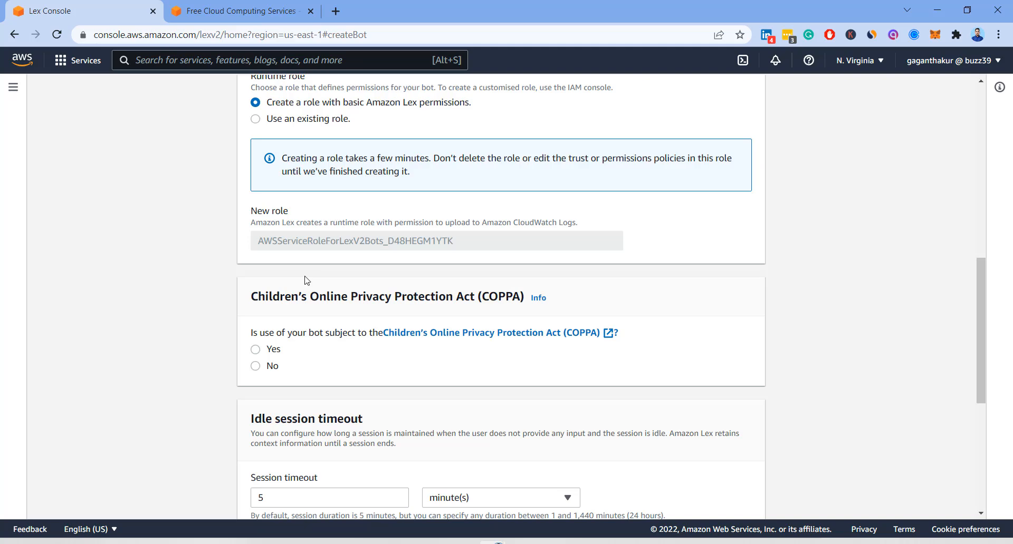
{"action": "scroll", "coordinate": [504, 219], "scroll_direction": "down", "scroll_amount": 2}
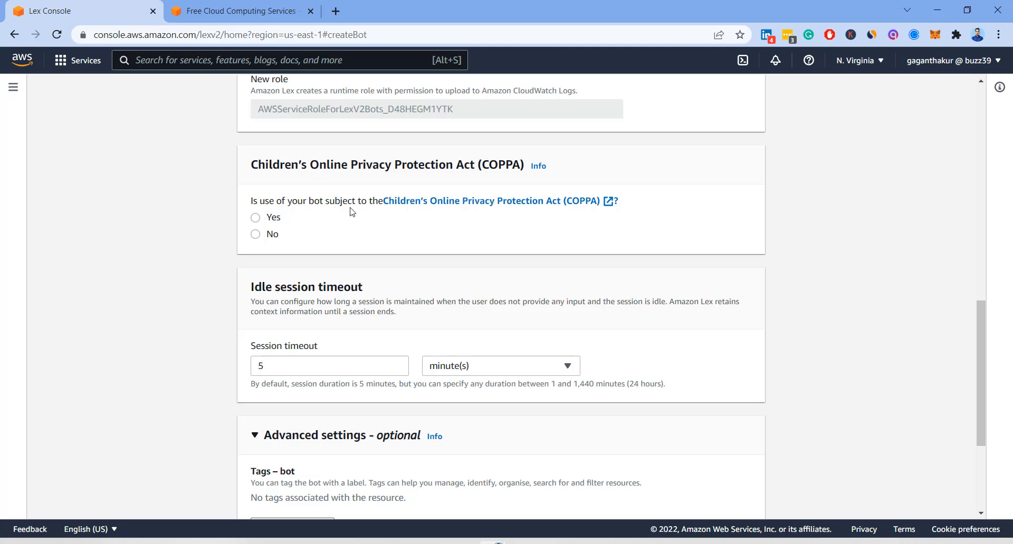
{"action": "left_click", "coordinate": [255, 235]}
{"action": "scroll", "coordinate": [423, 247], "scroll_direction": "down", "scroll_amount": 2}
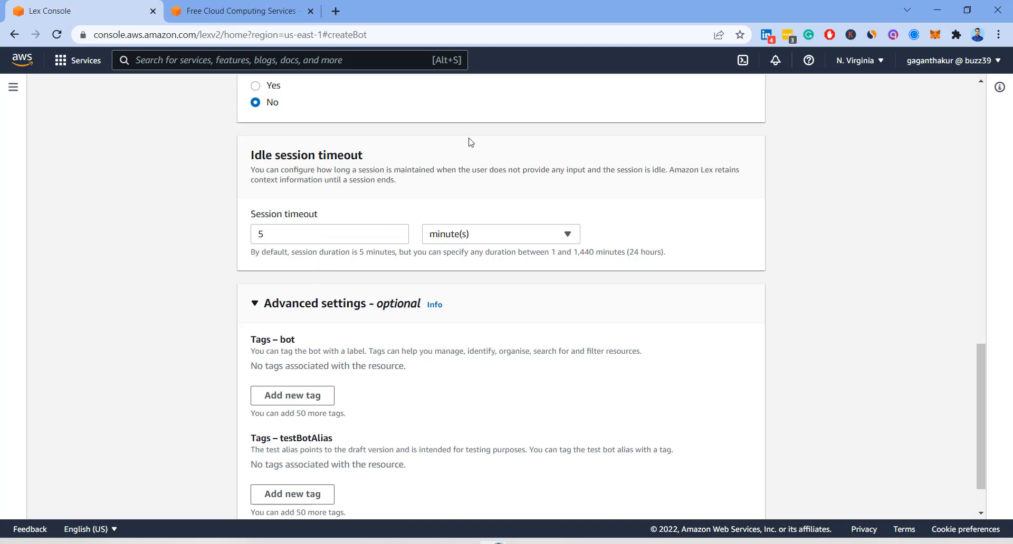
{"action": "scroll", "coordinate": [469, 143], "scroll_direction": "down", "scroll_amount": 1}
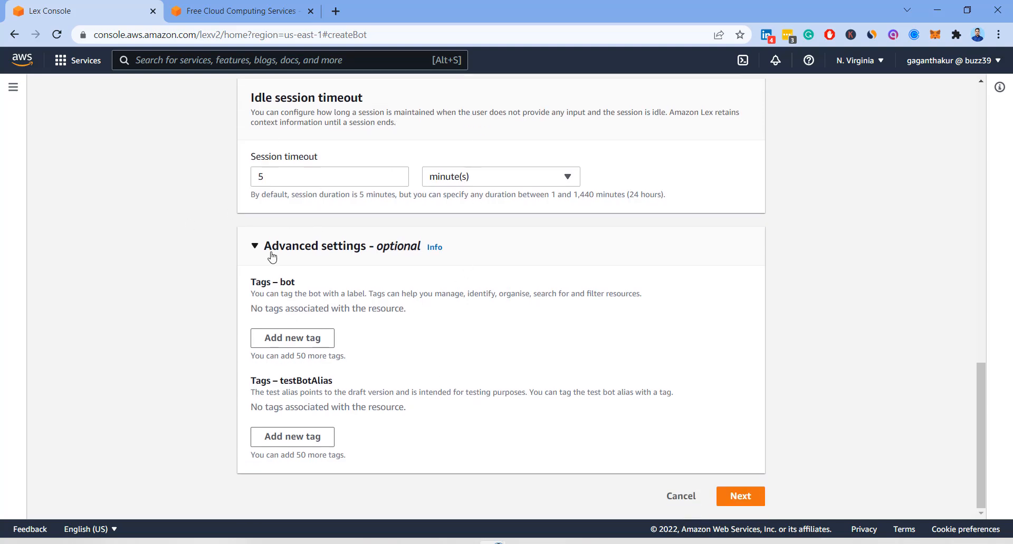
{"action": "left_click", "coordinate": [749, 507]}
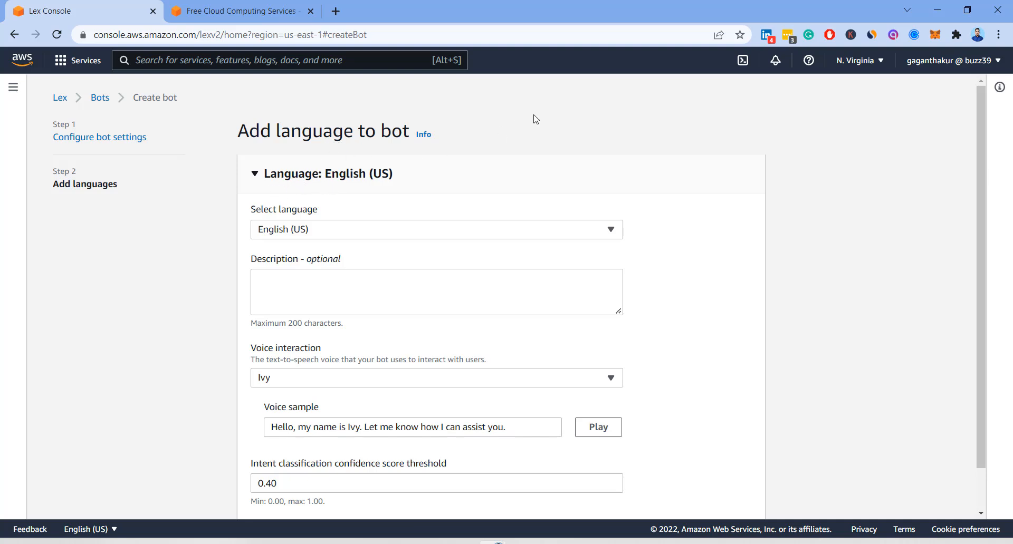
Browse the available bot languages and keep English (US) selected.
{"action": "scroll", "coordinate": [534, 117], "scroll_direction": "down", "scroll_amount": 1}
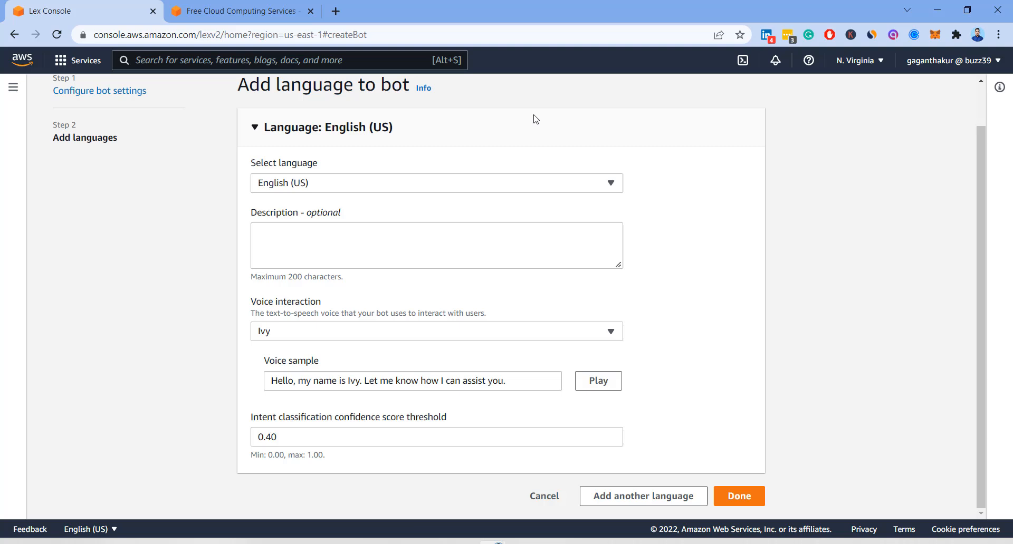
{"action": "left_click", "coordinate": [344, 191]}
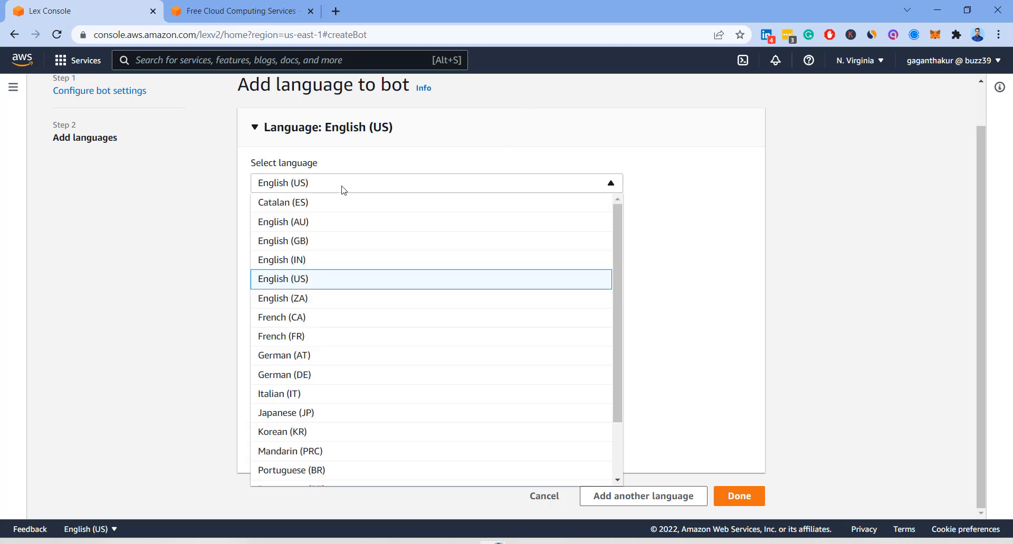
{"action": "scroll", "coordinate": [371, 331], "scroll_direction": "down", "scroll_amount": 2}
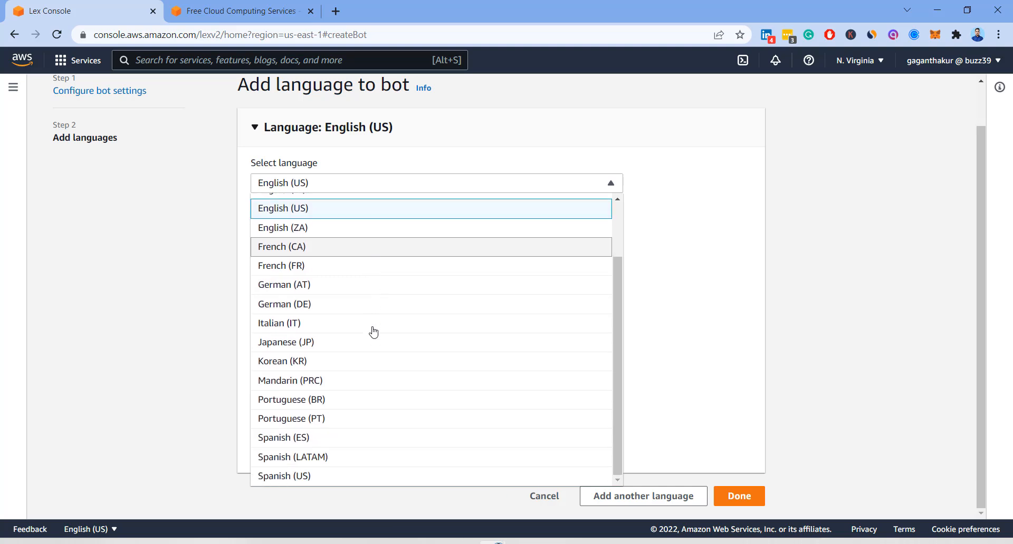
{"action": "scroll", "coordinate": [373, 332], "scroll_direction": "up", "scroll_amount": 2}
{"action": "left_click", "coordinate": [355, 284]}
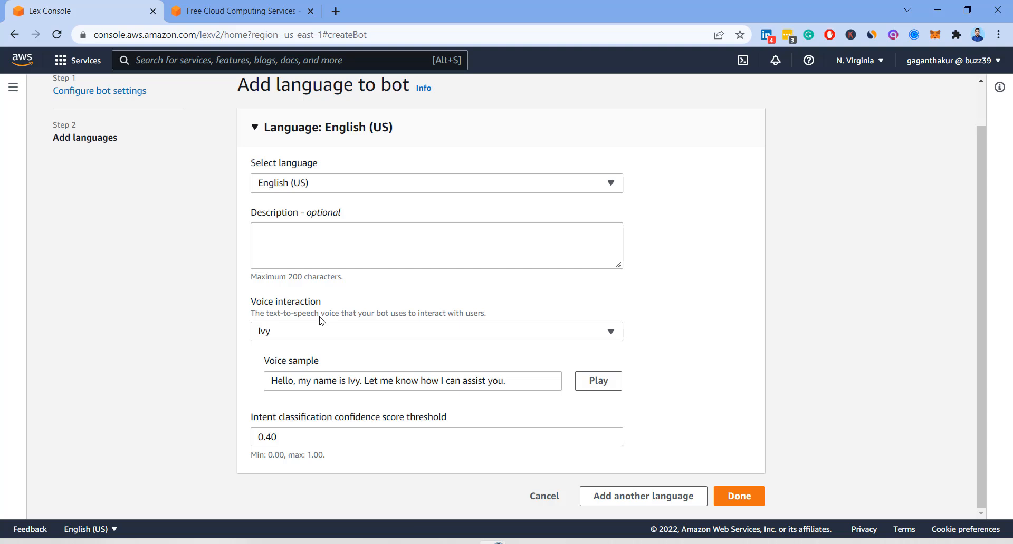
Try Joey as the voice interaction, return it to Ivy, and finish creating the bot.
{"action": "left_click", "coordinate": [611, 335]}
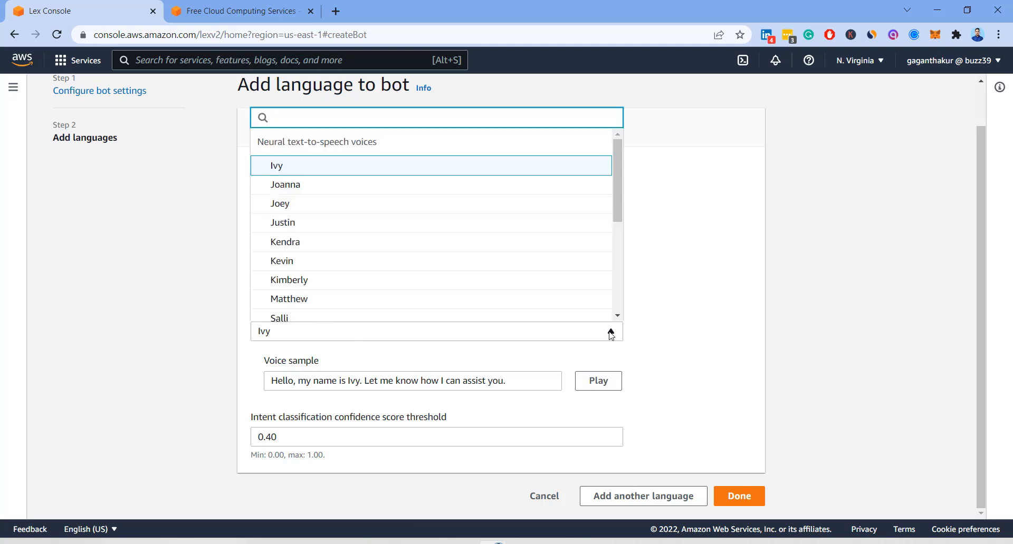
{"action": "left_click", "coordinate": [370, 203]}
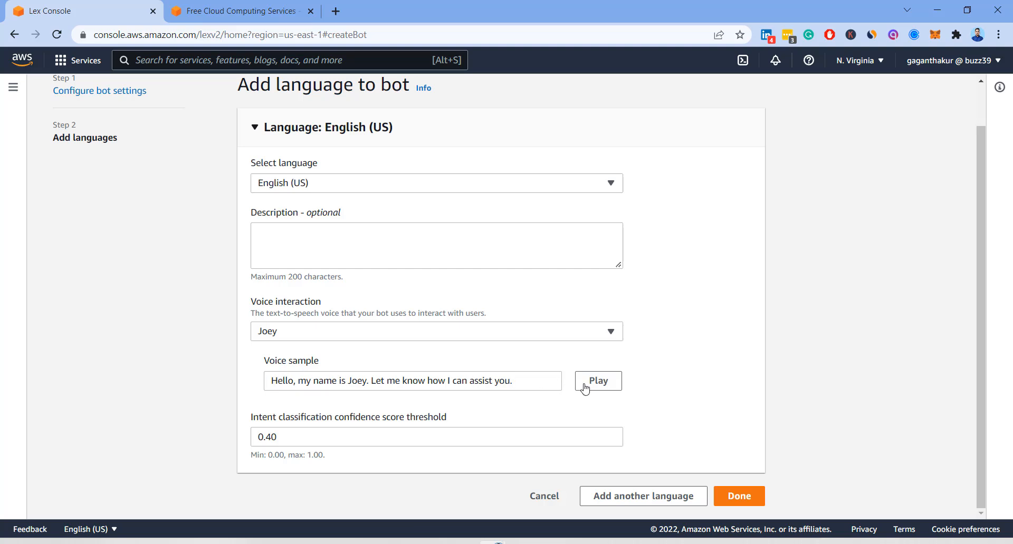
{"action": "left_click", "coordinate": [613, 336]}
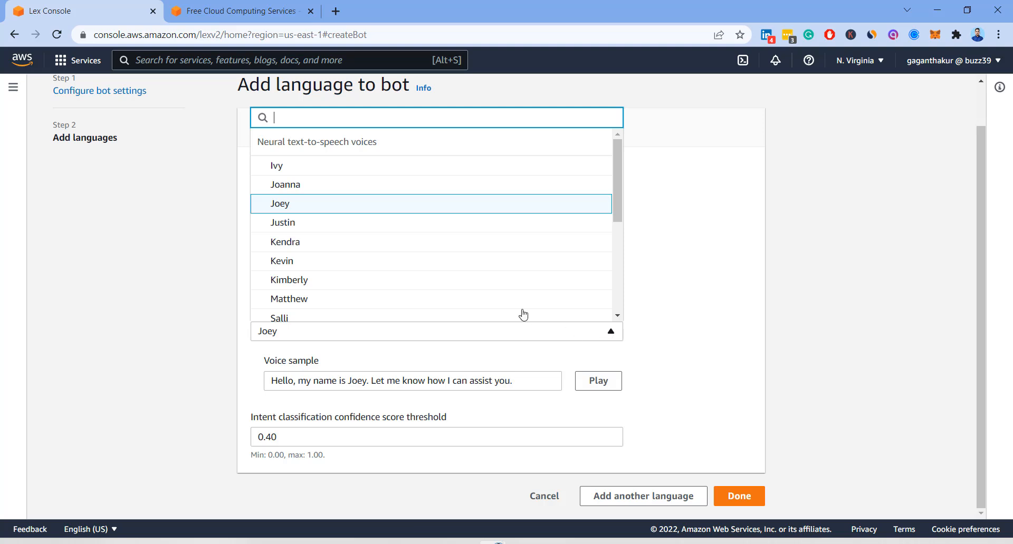
{"action": "left_click", "coordinate": [402, 184]}
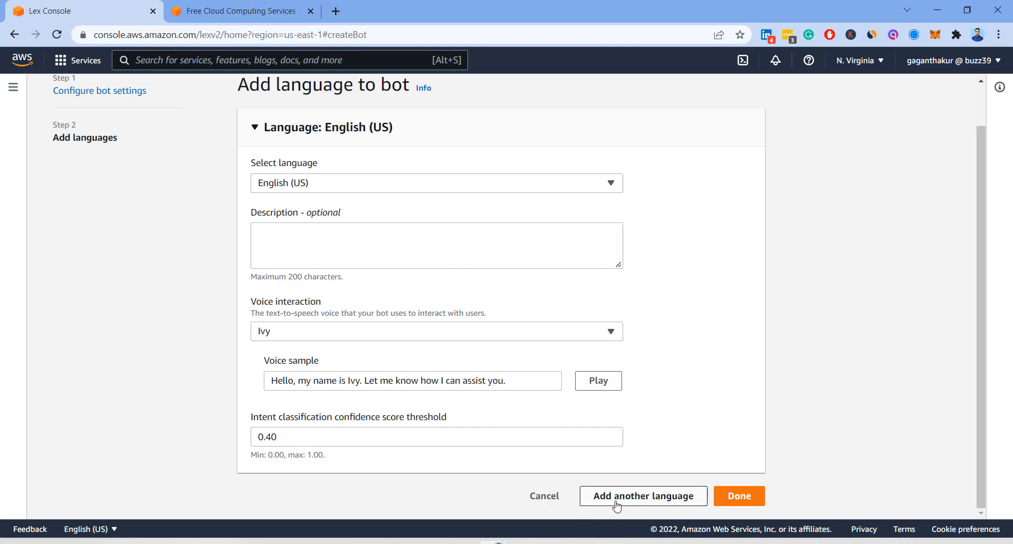
{"action": "left_click", "coordinate": [713, 503]}
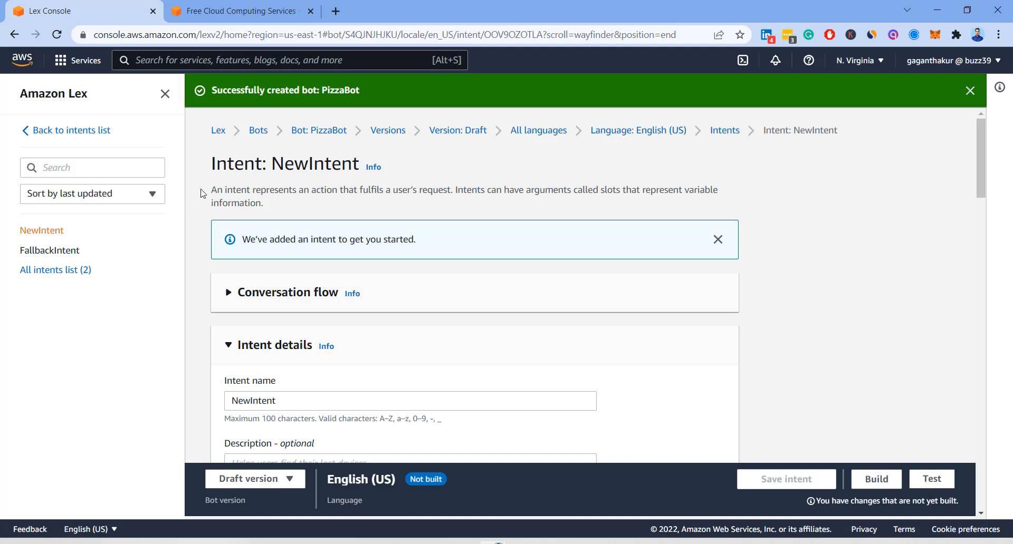
Examine the new intent's conversation flow example and skim its settings from the intent details to the confirmation prompts.
{"action": "scroll", "coordinate": [326, 173], "scroll_direction": "down", "scroll_amount": 4}
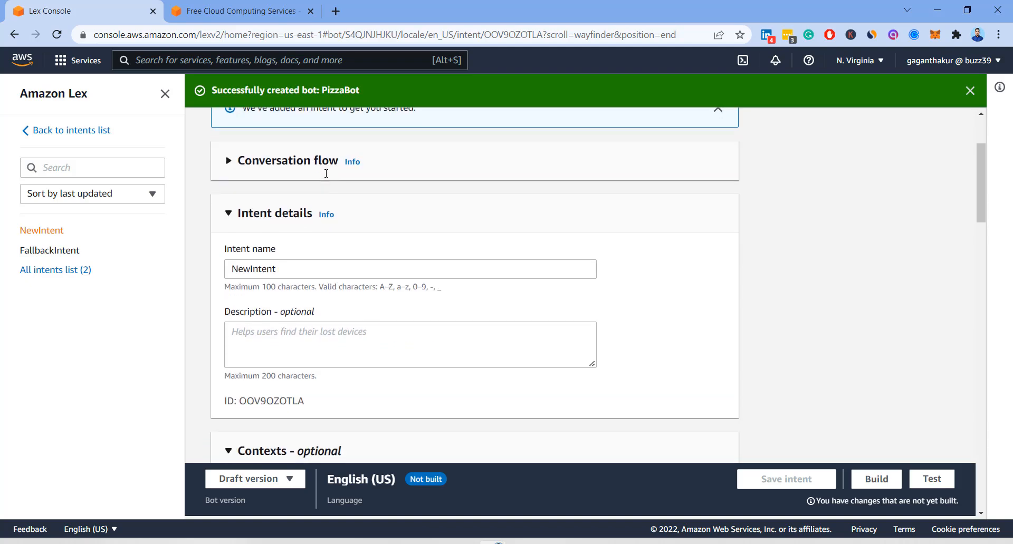
{"action": "scroll", "coordinate": [232, 178], "scroll_direction": "up", "scroll_amount": 1}
{"action": "left_click", "coordinate": [240, 164]}
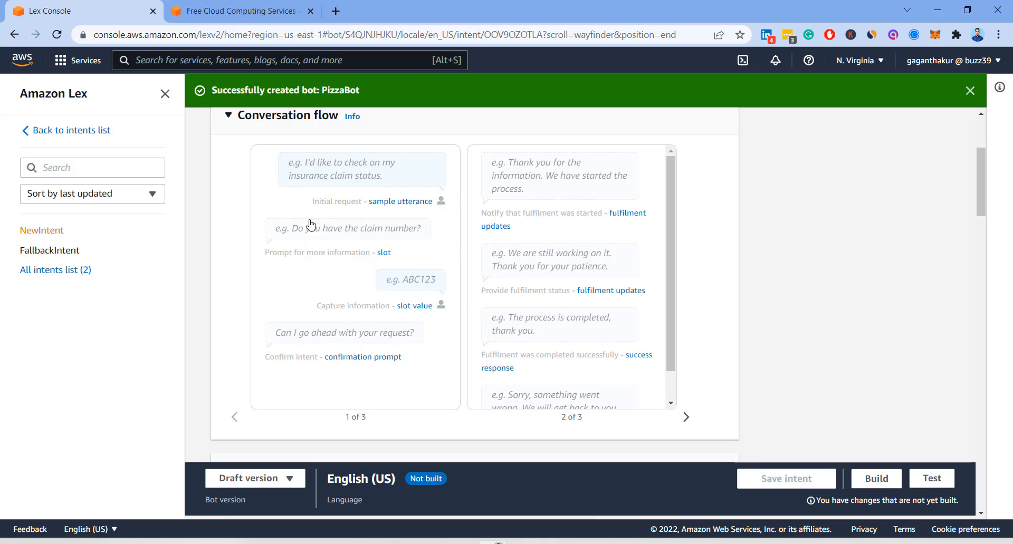
{"action": "left_click", "coordinate": [231, 121]}
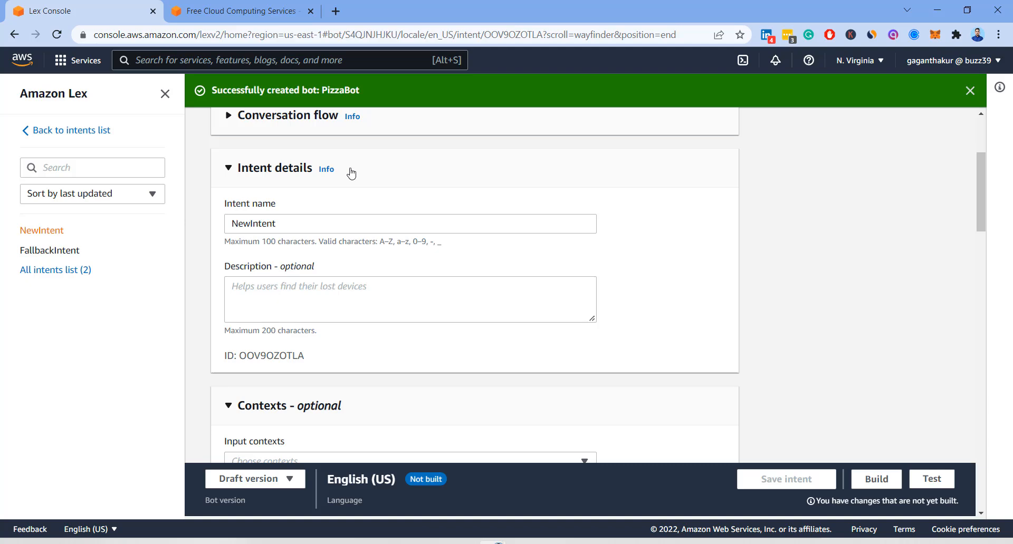
{"action": "scroll", "coordinate": [351, 174], "scroll_direction": "down", "scroll_amount": 6}
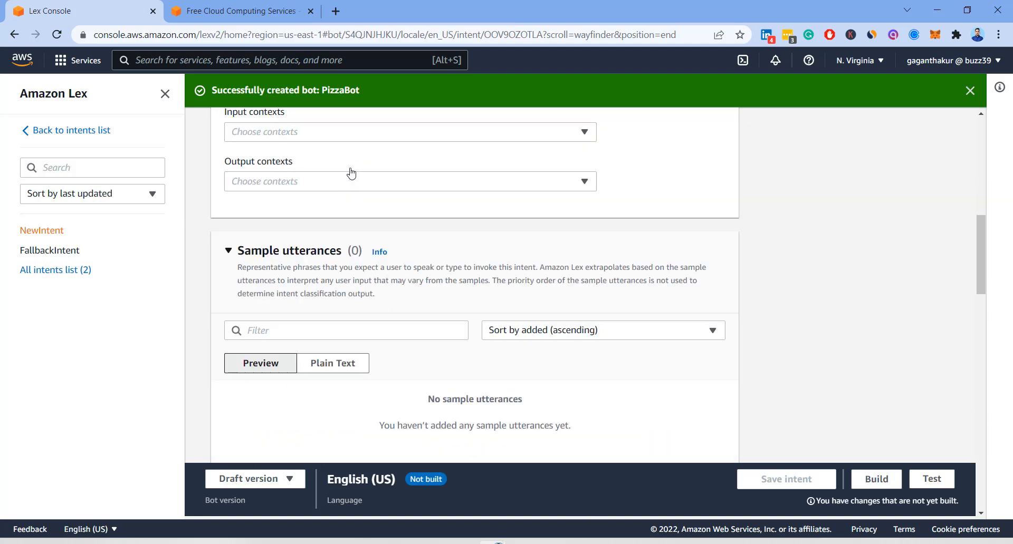
{"action": "scroll", "coordinate": [351, 174], "scroll_direction": "down", "scroll_amount": 9}
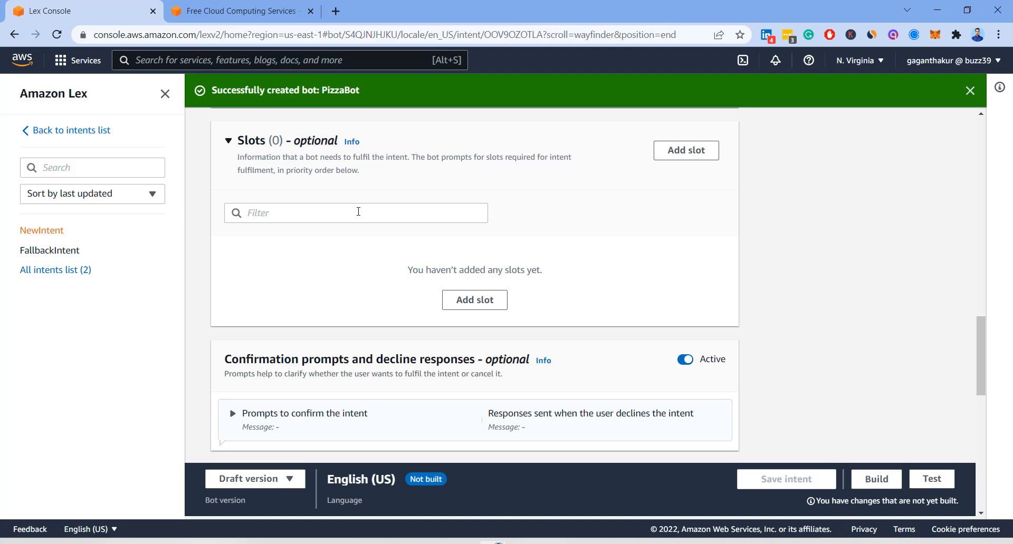
{"action": "scroll", "coordinate": [358, 212], "scroll_direction": "down", "scroll_amount": 2}
{"action": "scroll", "coordinate": [358, 211], "scroll_direction": "up", "scroll_amount": 17}
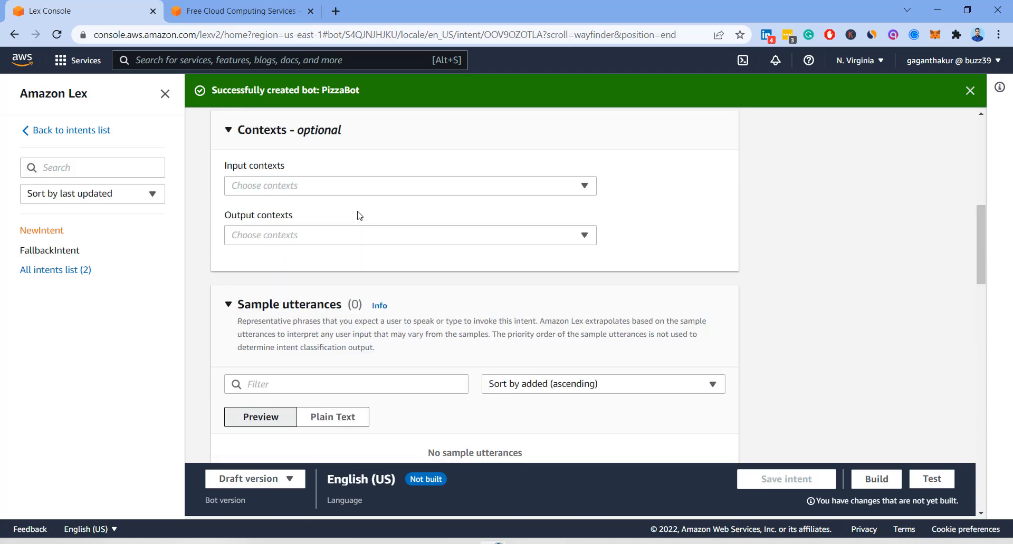
Review the intent's contexts, sample utterances and slots, and check the slot questions in the PizzaBot flowchart image in Photos.
{"action": "scroll", "coordinate": [358, 215], "scroll_direction": "down", "scroll_amount": 3}
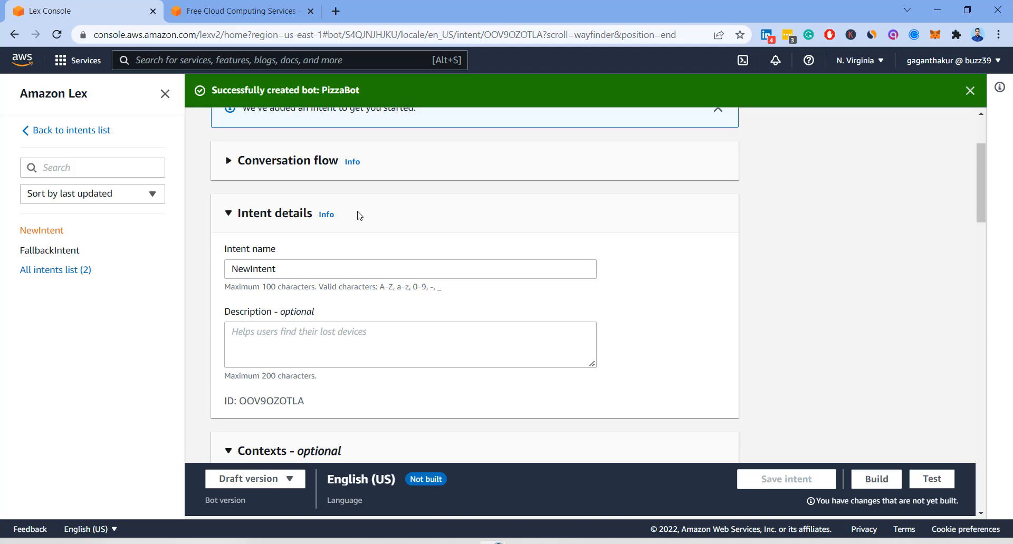
{"action": "scroll", "coordinate": [358, 215], "scroll_direction": "down", "scroll_amount": 3}
{"action": "scroll", "coordinate": [358, 212], "scroll_direction": "down", "scroll_amount": 3}
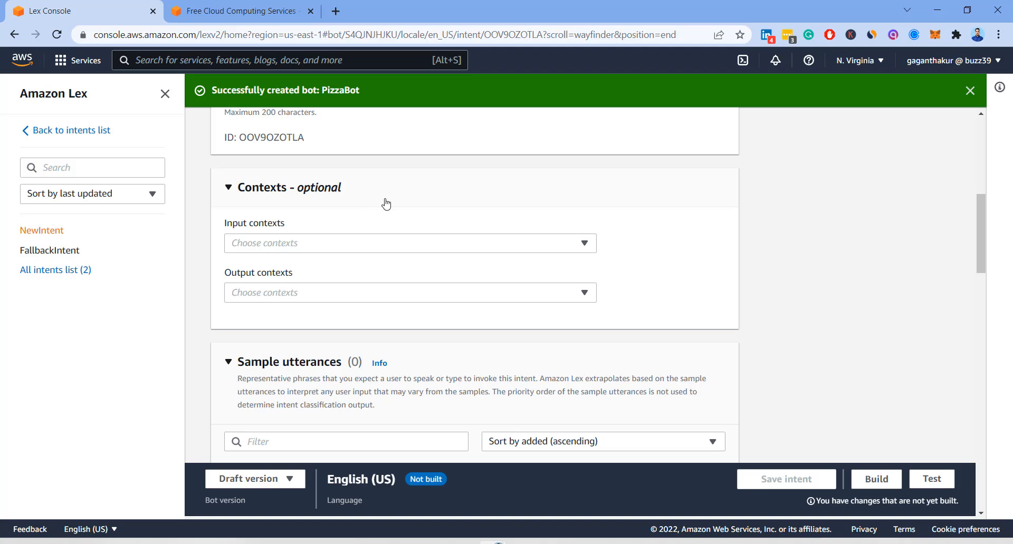
{"action": "scroll", "coordinate": [388, 203], "scroll_direction": "down", "scroll_amount": 4}
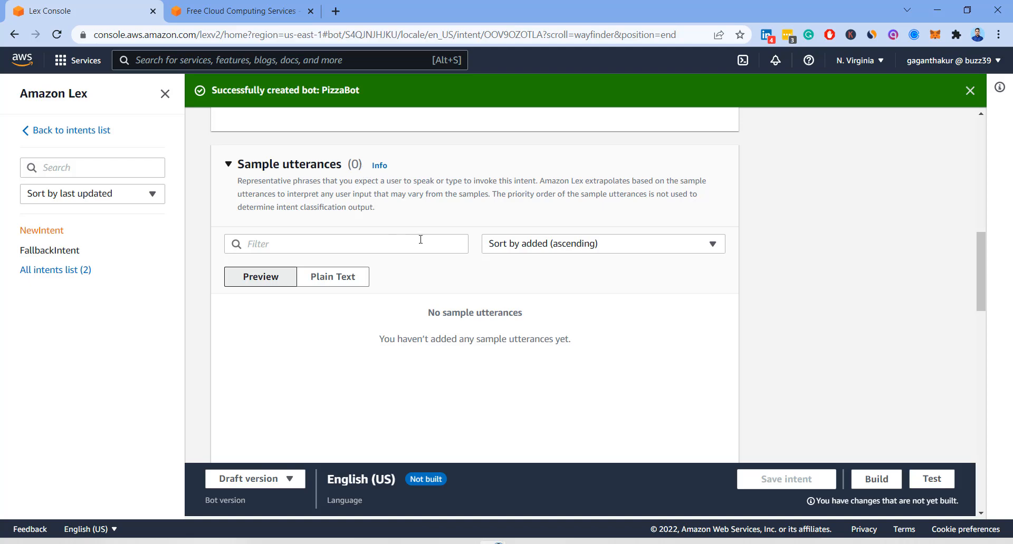
{"action": "scroll", "coordinate": [428, 228], "scroll_direction": "down", "scroll_amount": 1}
{"action": "scroll", "coordinate": [427, 227], "scroll_direction": "down", "scroll_amount": 6}
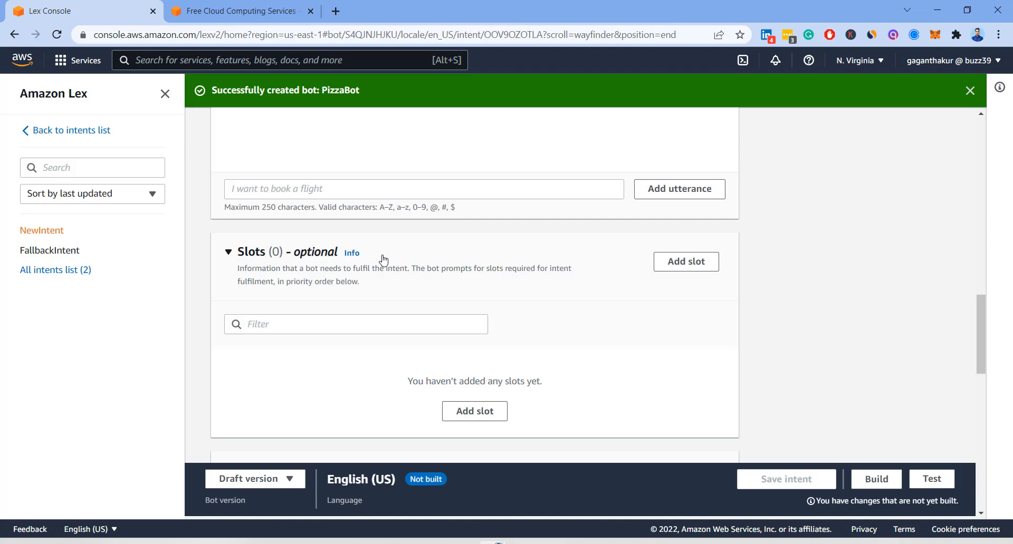
{"action": "left_click", "coordinate": [608, 542]}
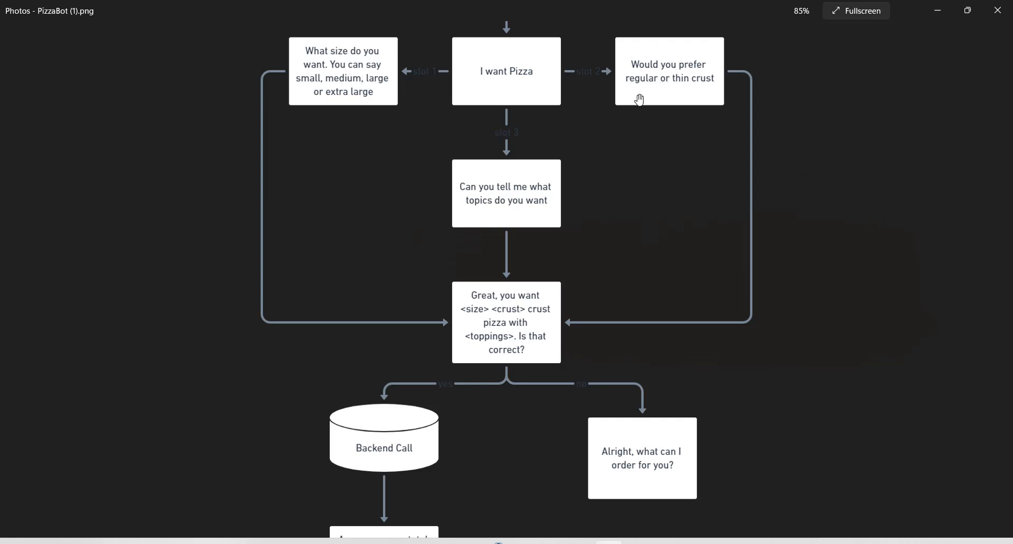
{"action": "left_click", "coordinate": [935, 21]}
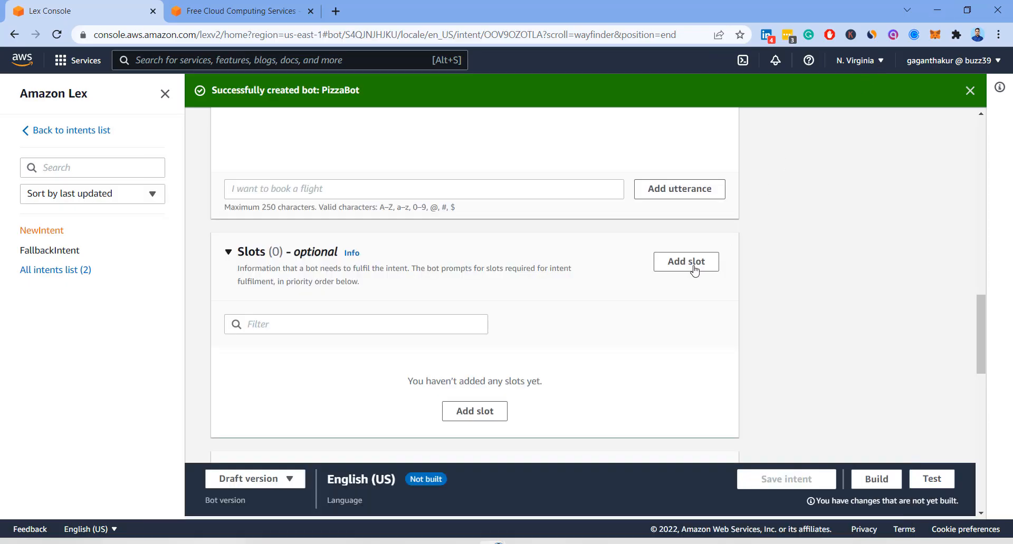
Review the intent's confirmation prompts, fulfilment, closing responses and code hooks, consulting the PizzaBot flowchart in Photos.
{"action": "scroll", "coordinate": [628, 312], "scroll_direction": "down", "scroll_amount": 5}
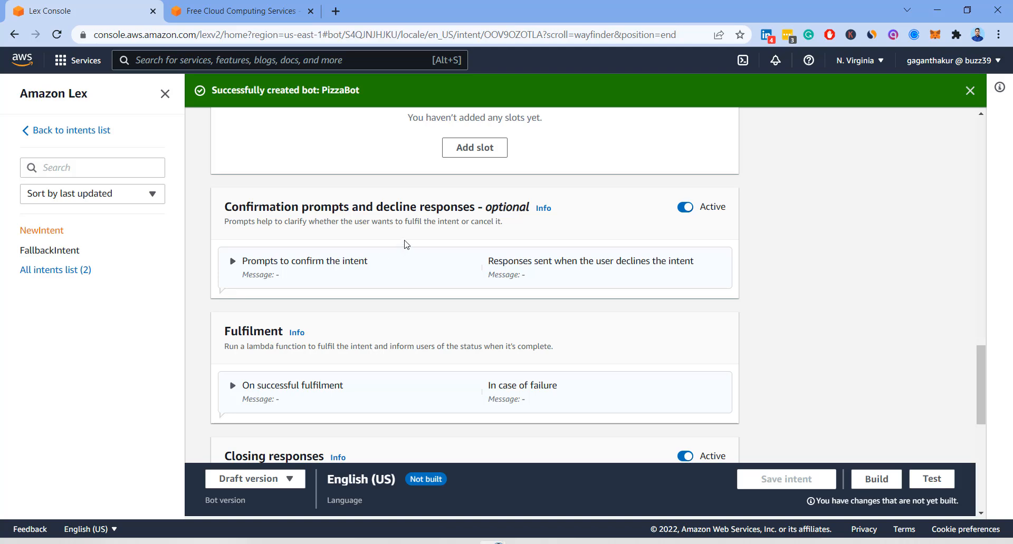
{"action": "scroll", "coordinate": [404, 244], "scroll_direction": "down", "scroll_amount": 2}
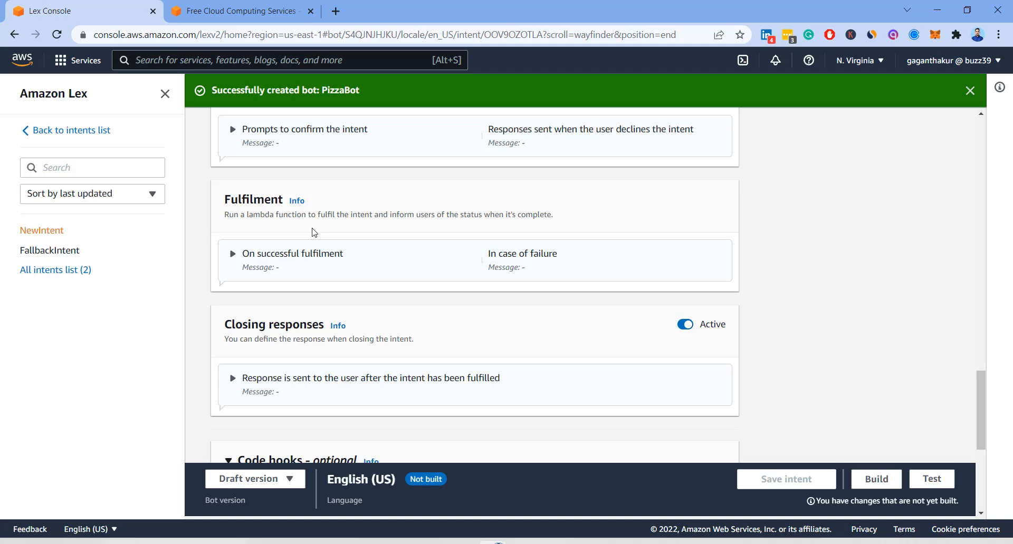
{"action": "left_click", "coordinate": [609, 542]}
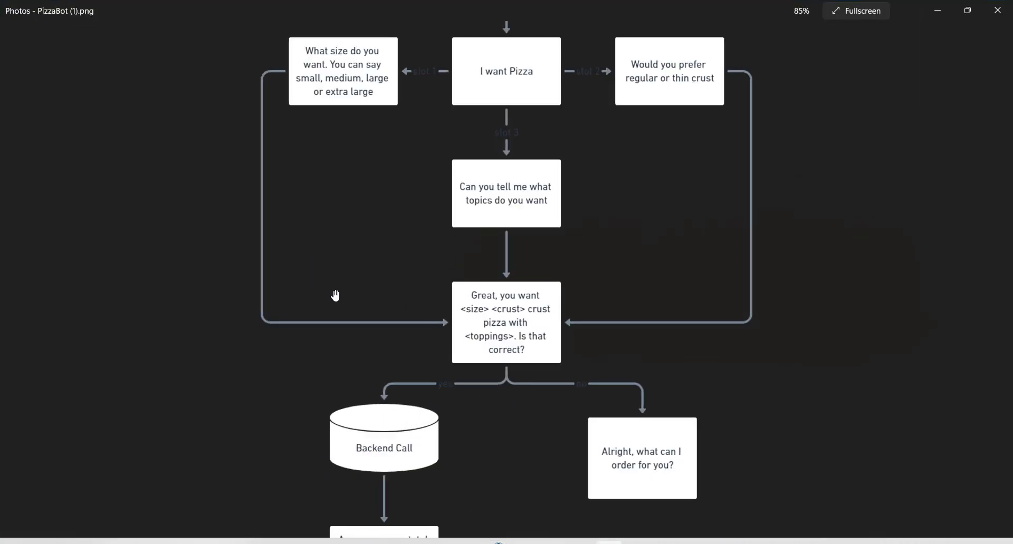
{"action": "left_click", "coordinate": [609, 543]}
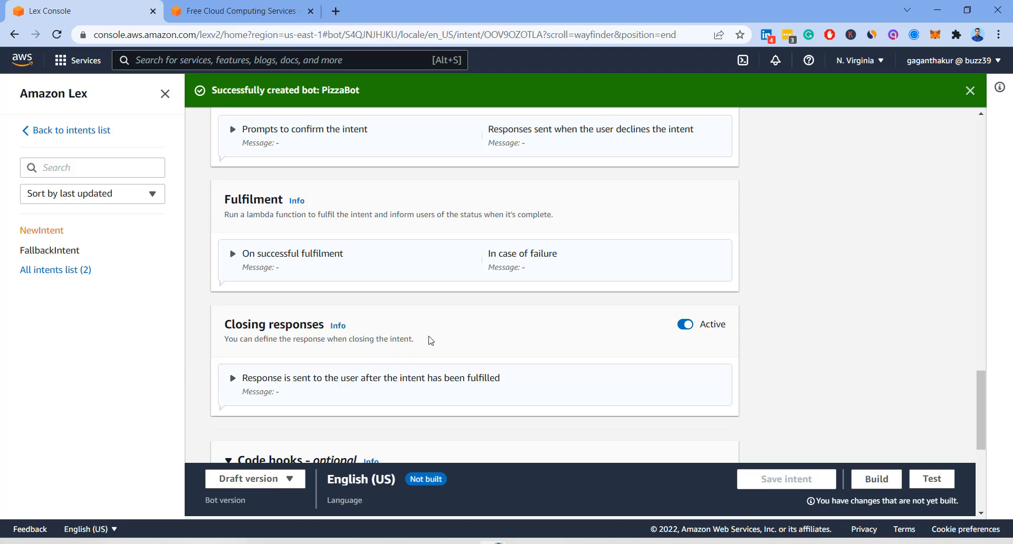
{"action": "scroll", "coordinate": [430, 340], "scroll_direction": "down", "scroll_amount": 4}
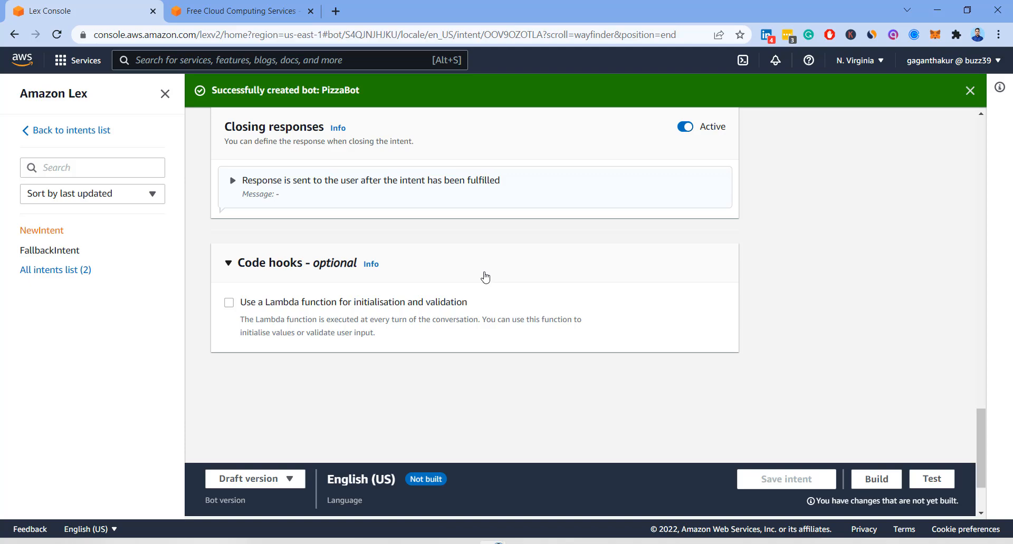
{"action": "scroll", "coordinate": [485, 277], "scroll_direction": "up", "scroll_amount": 8}
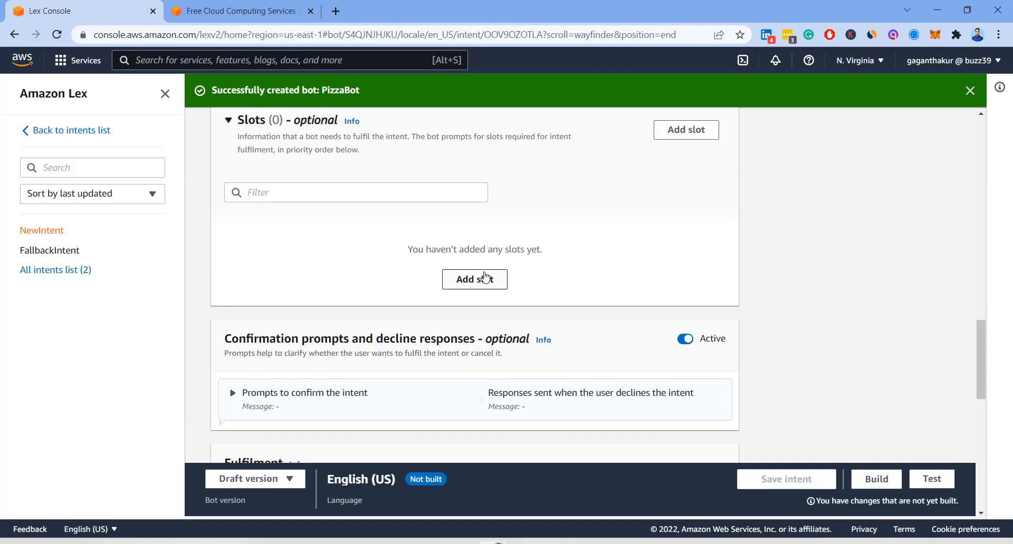